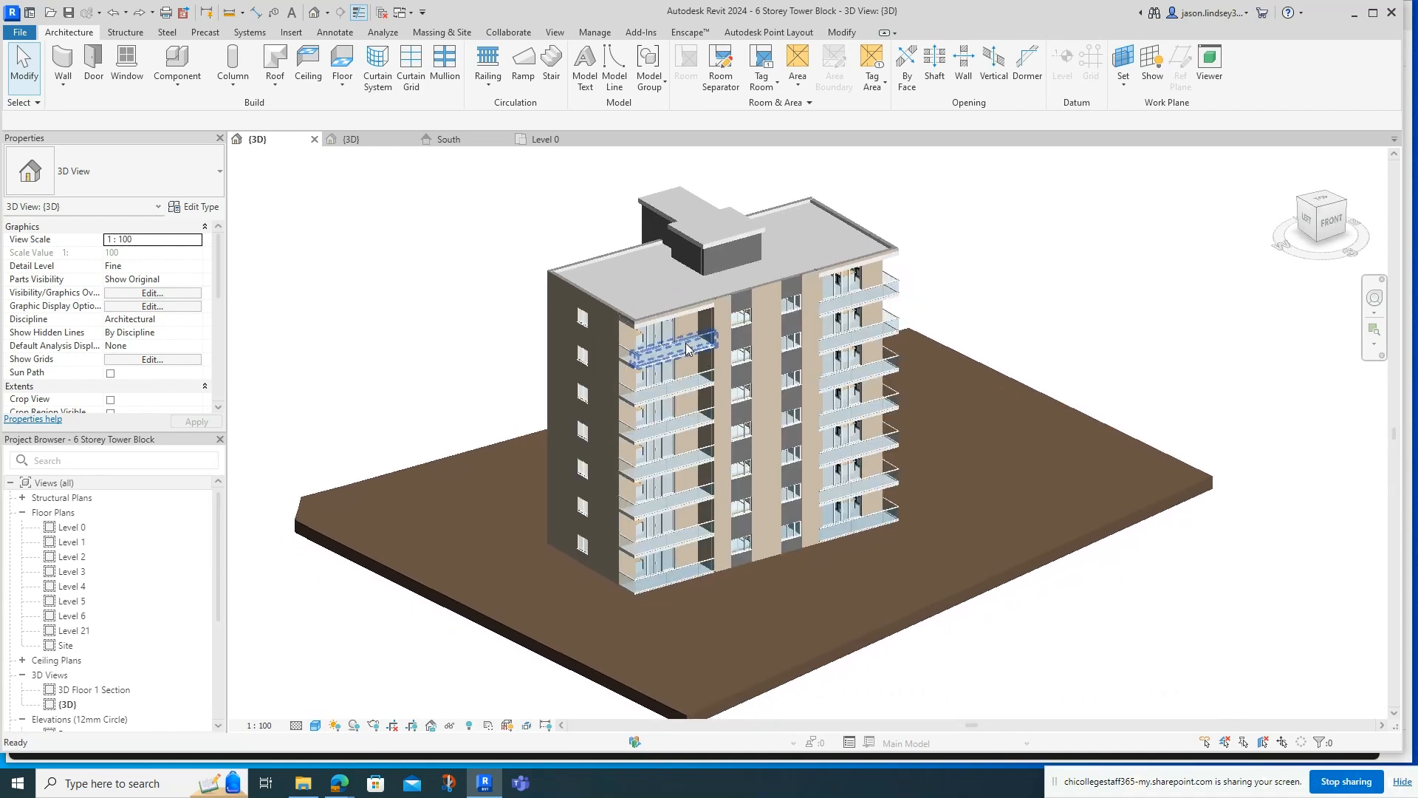
- Look over the single-storey building in the Level 0 plan, the South elevation and the 3D view
{"action": "left_click", "coordinate": [564, 141]}
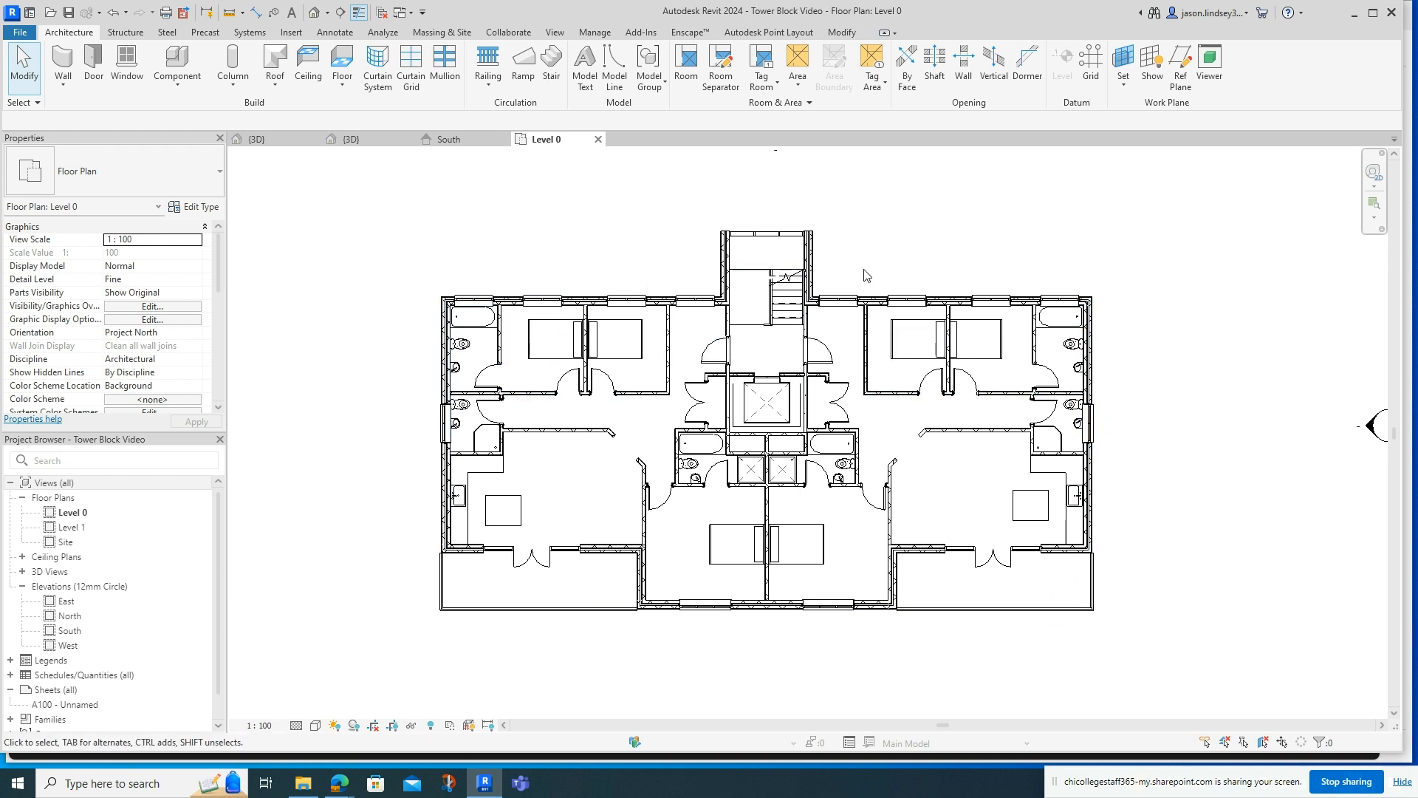
{"action": "left_click", "coordinate": [445, 140]}
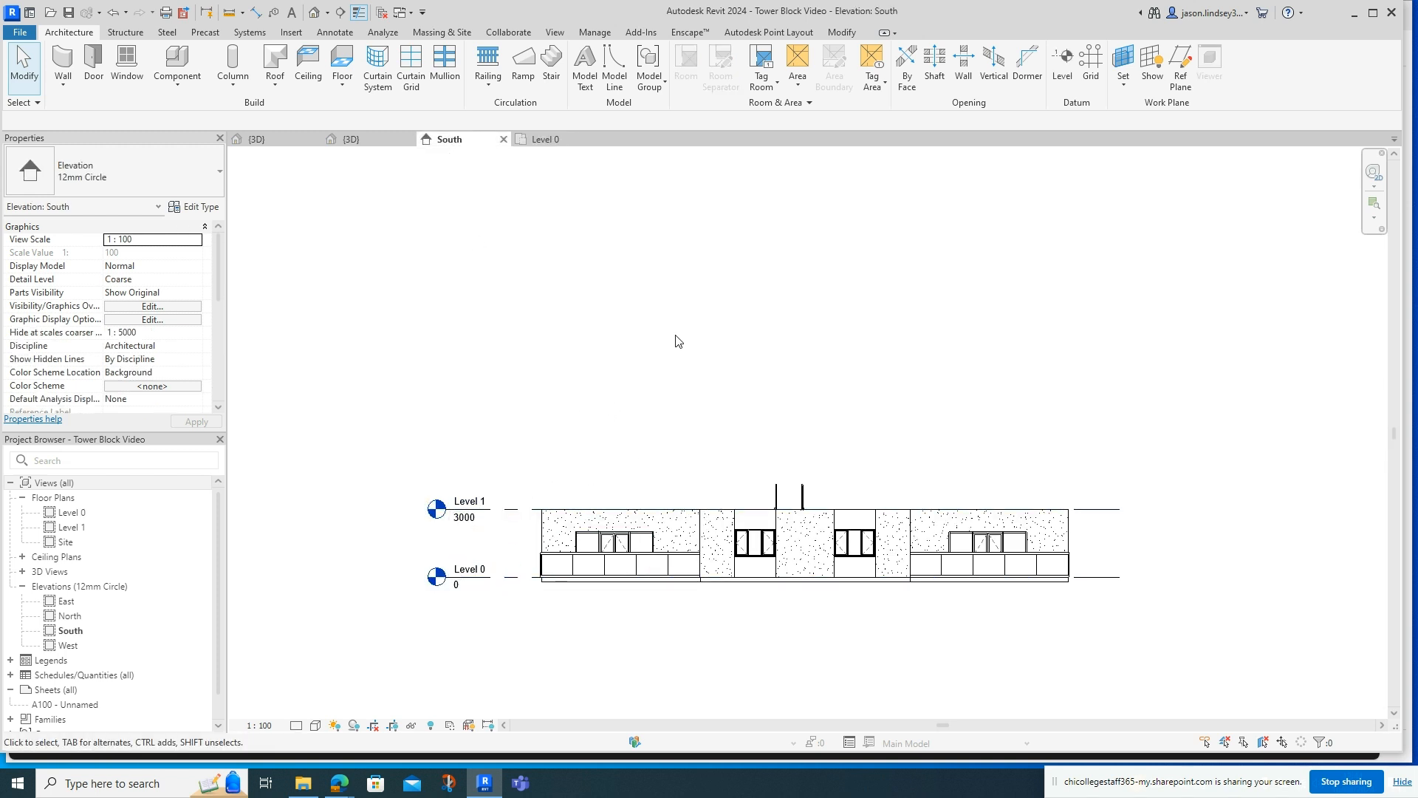
{"action": "left_click", "coordinate": [373, 140]}
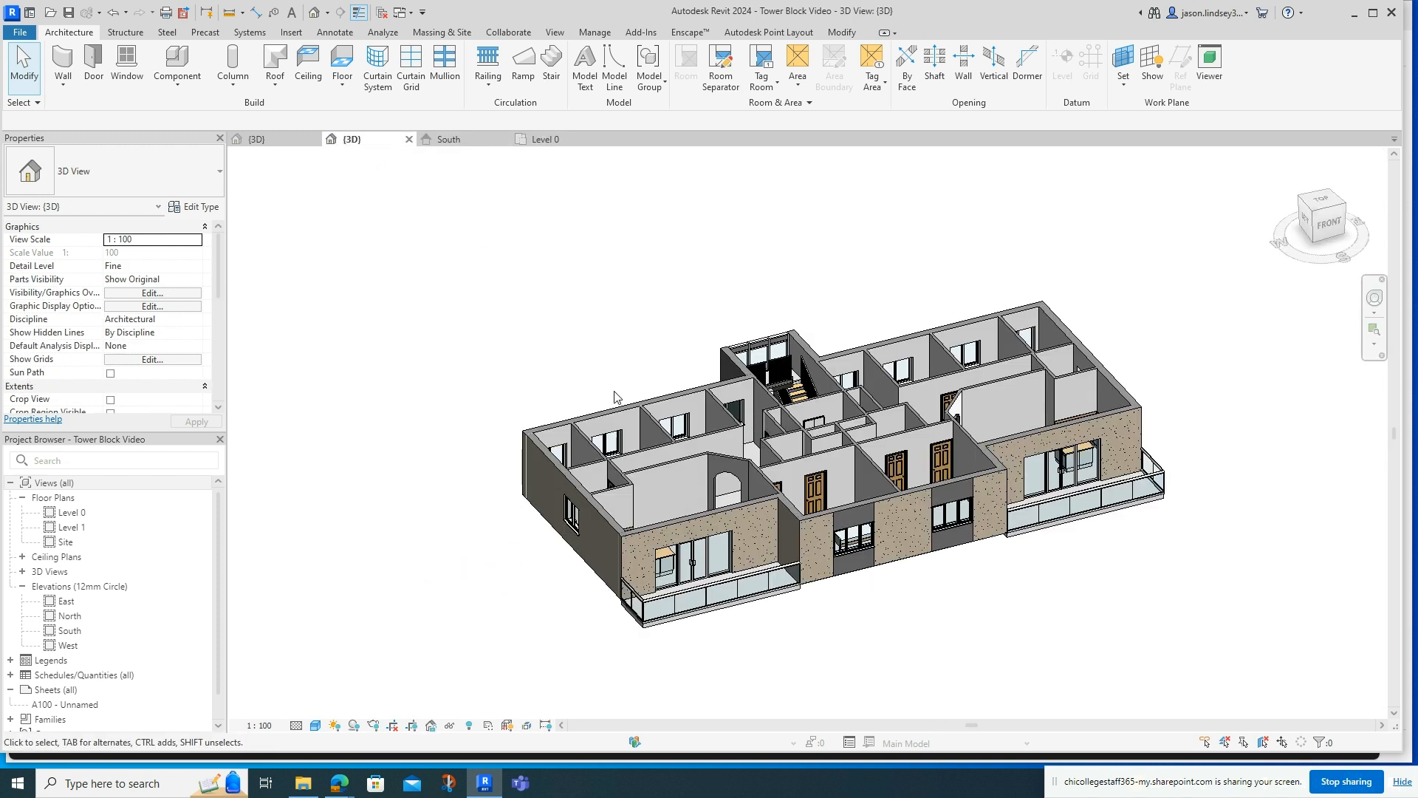
{"action": "middle_click_drag", "start_coordinate": [554, 326], "coordinate": [470, 339], "text": "shift"}
{"action": "scroll", "coordinate": [614, 408], "scroll_direction": "up", "scroll_amount": 5}
{"action": "middle_click_drag", "start_coordinate": [643, 342], "coordinate": [532, 450], "text": "shift"}
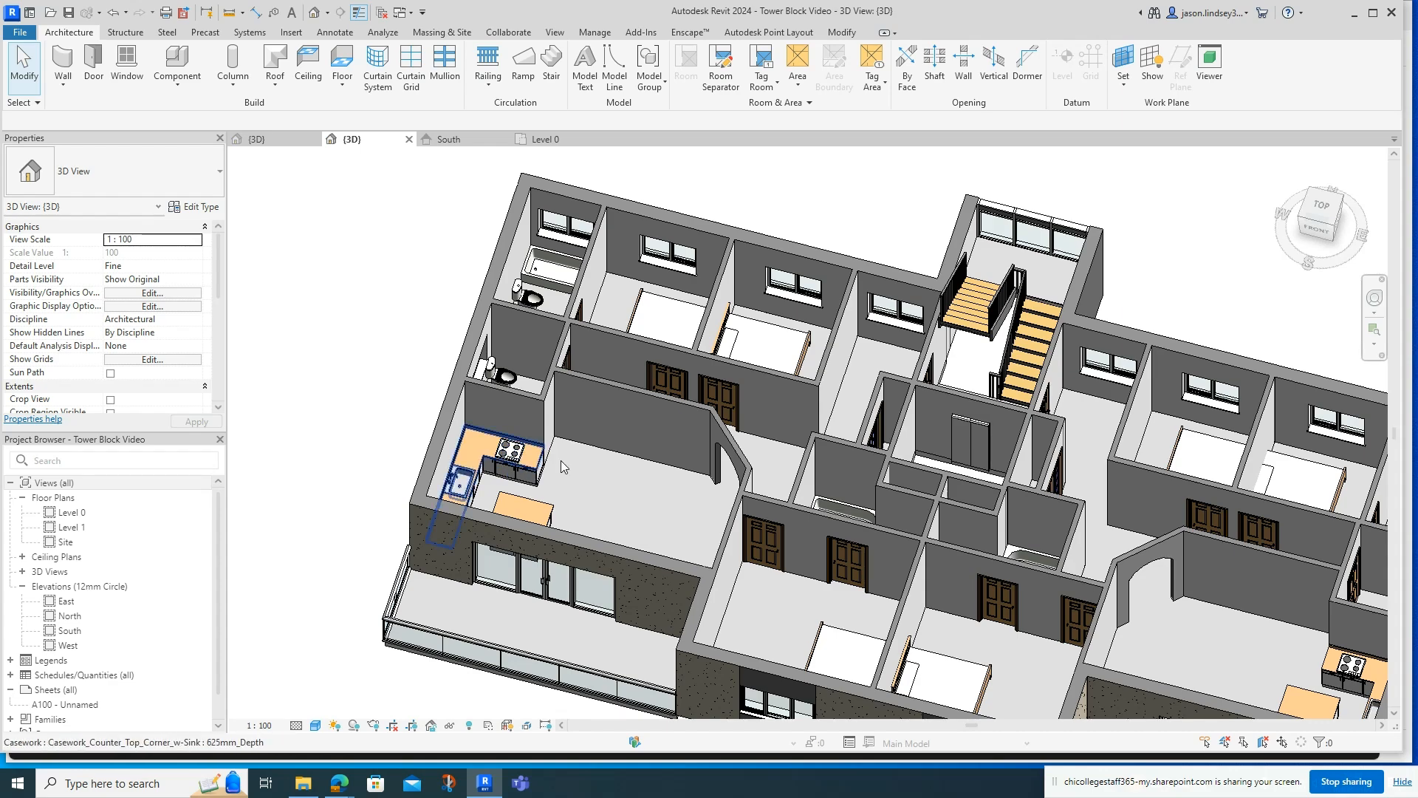
{"action": "middle_click_drag", "start_coordinate": [684, 417], "coordinate": [753, 400], "text": "shift"}
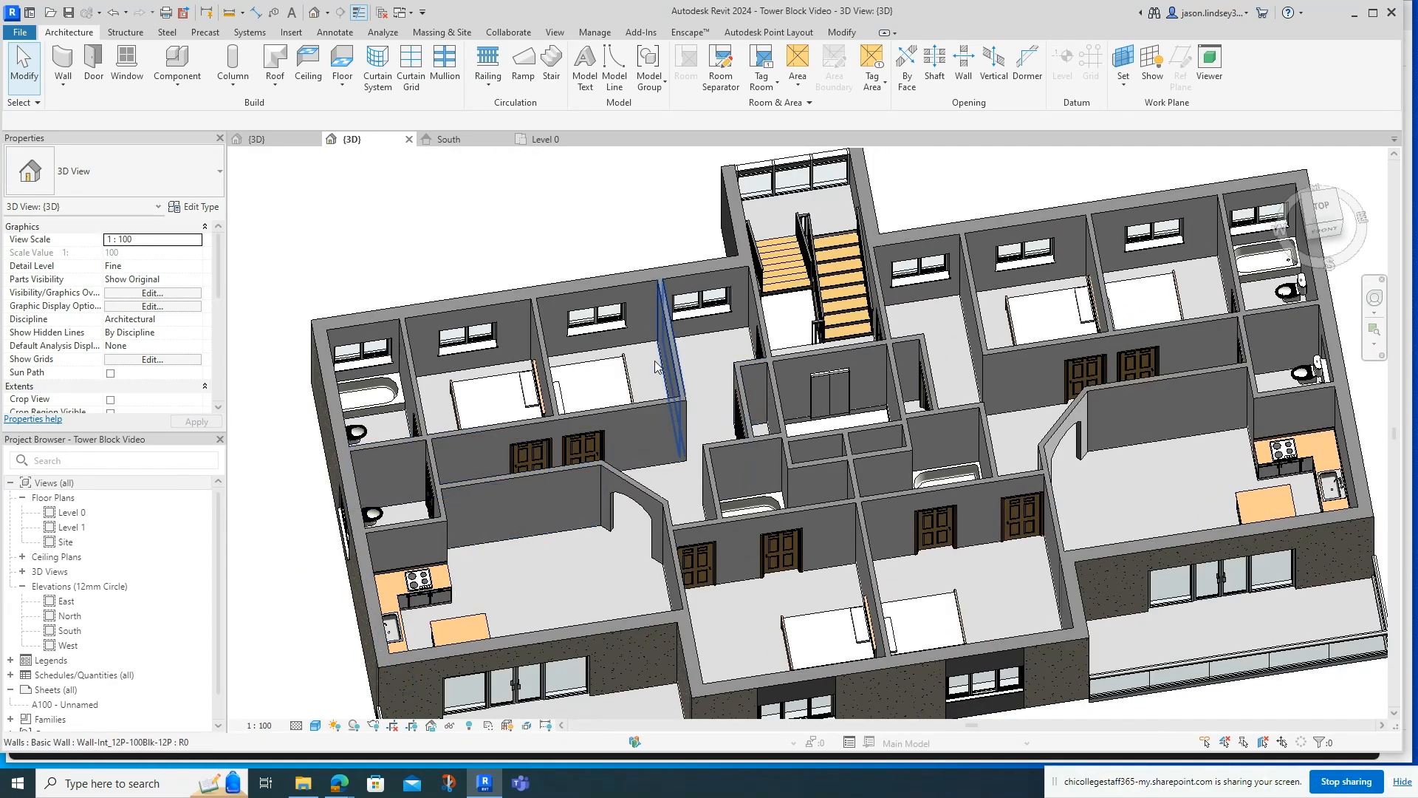
{"action": "middle_click_drag", "start_coordinate": [655, 367], "coordinate": [685, 373], "text": "shift"}
- Select the floor slab in the 3D view, examine its openings around the staircase and lift shaft, and clear the selection
{"action": "left_click", "coordinate": [711, 299]}
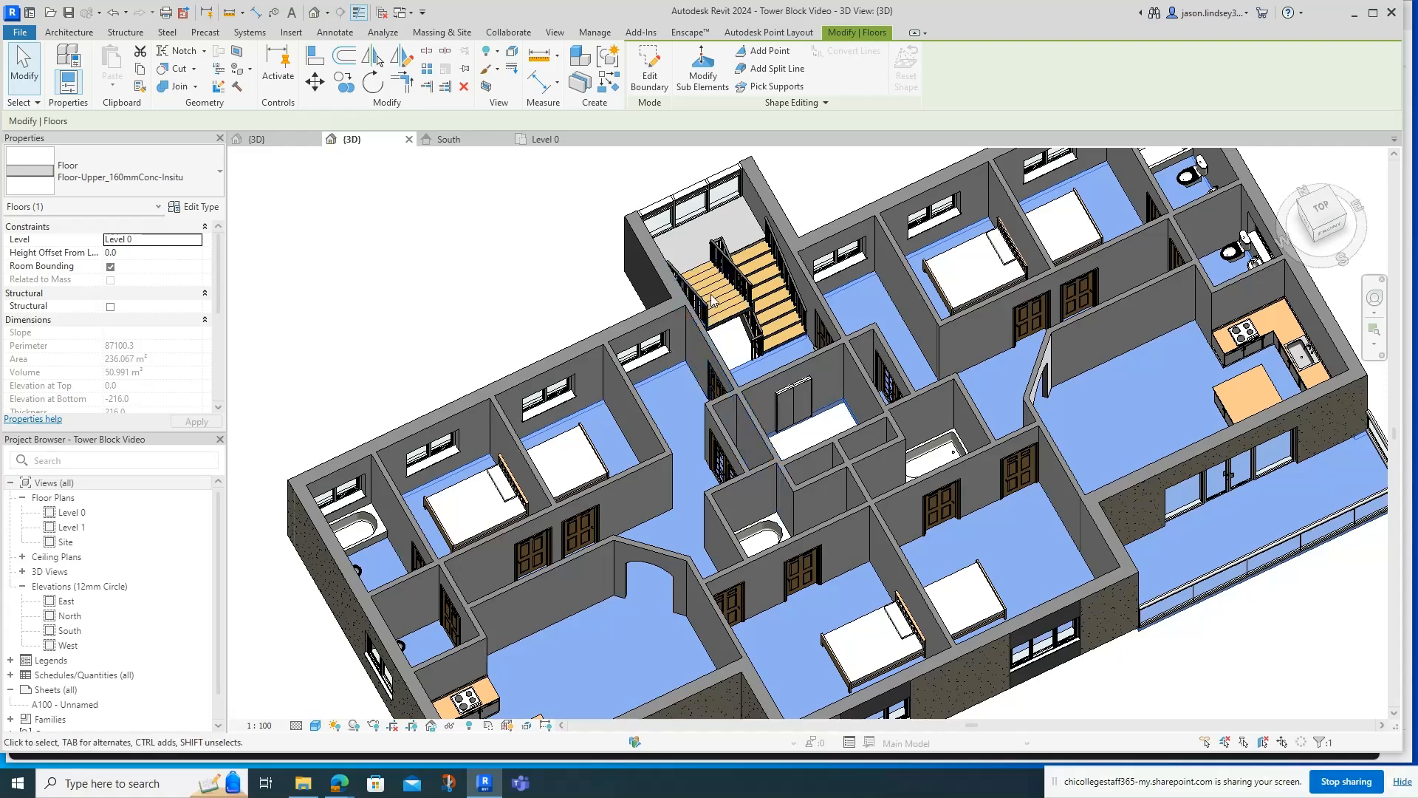
{"action": "middle_click_drag", "start_coordinate": [717, 443], "coordinate": [794, 464], "text": "shift"}
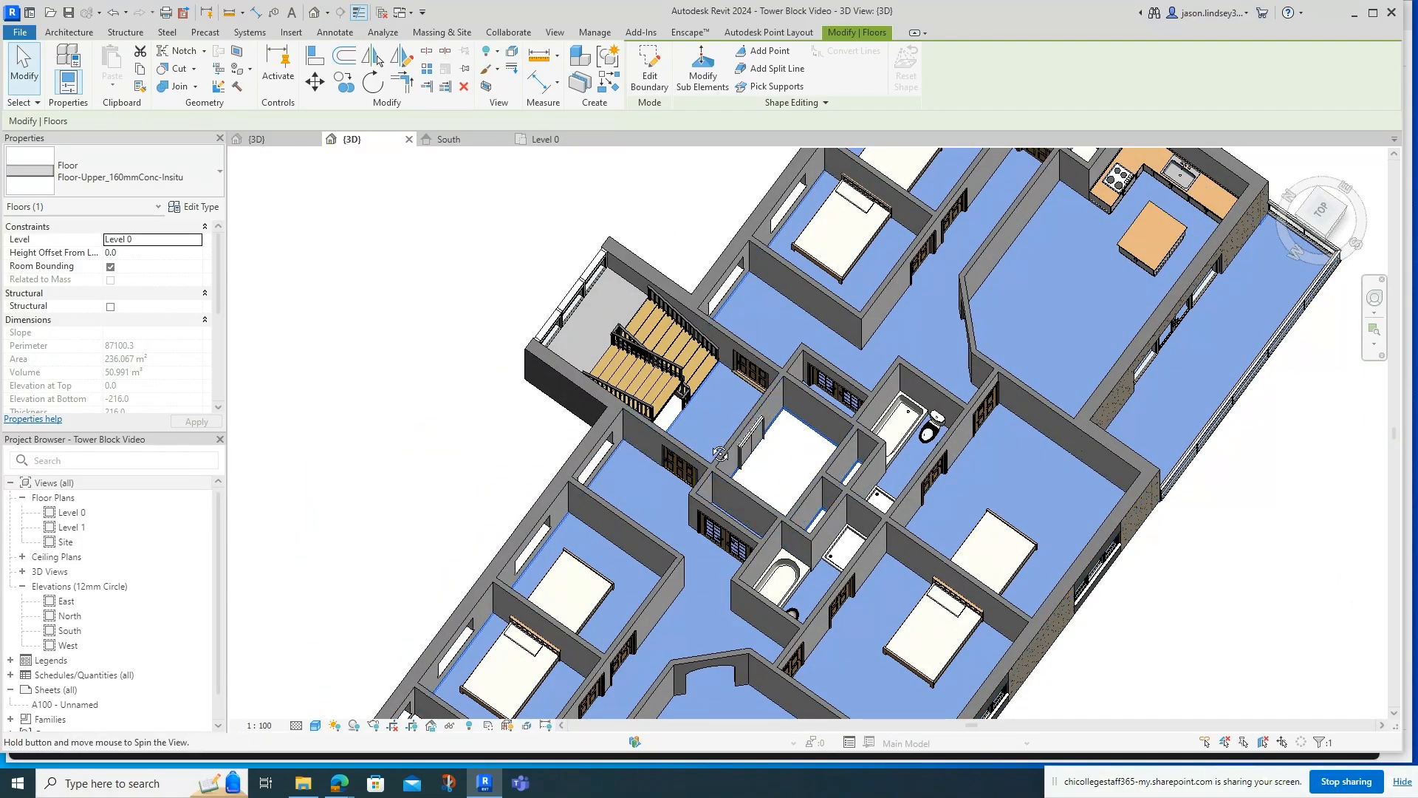
{"action": "middle_click_drag", "start_coordinate": [798, 480], "coordinate": [676, 359], "text": "shift"}
{"action": "scroll", "coordinate": [683, 364], "scroll_direction": "up", "scroll_amount": 3}
{"action": "scroll", "coordinate": [701, 373], "scroll_direction": "down", "scroll_amount": 5}
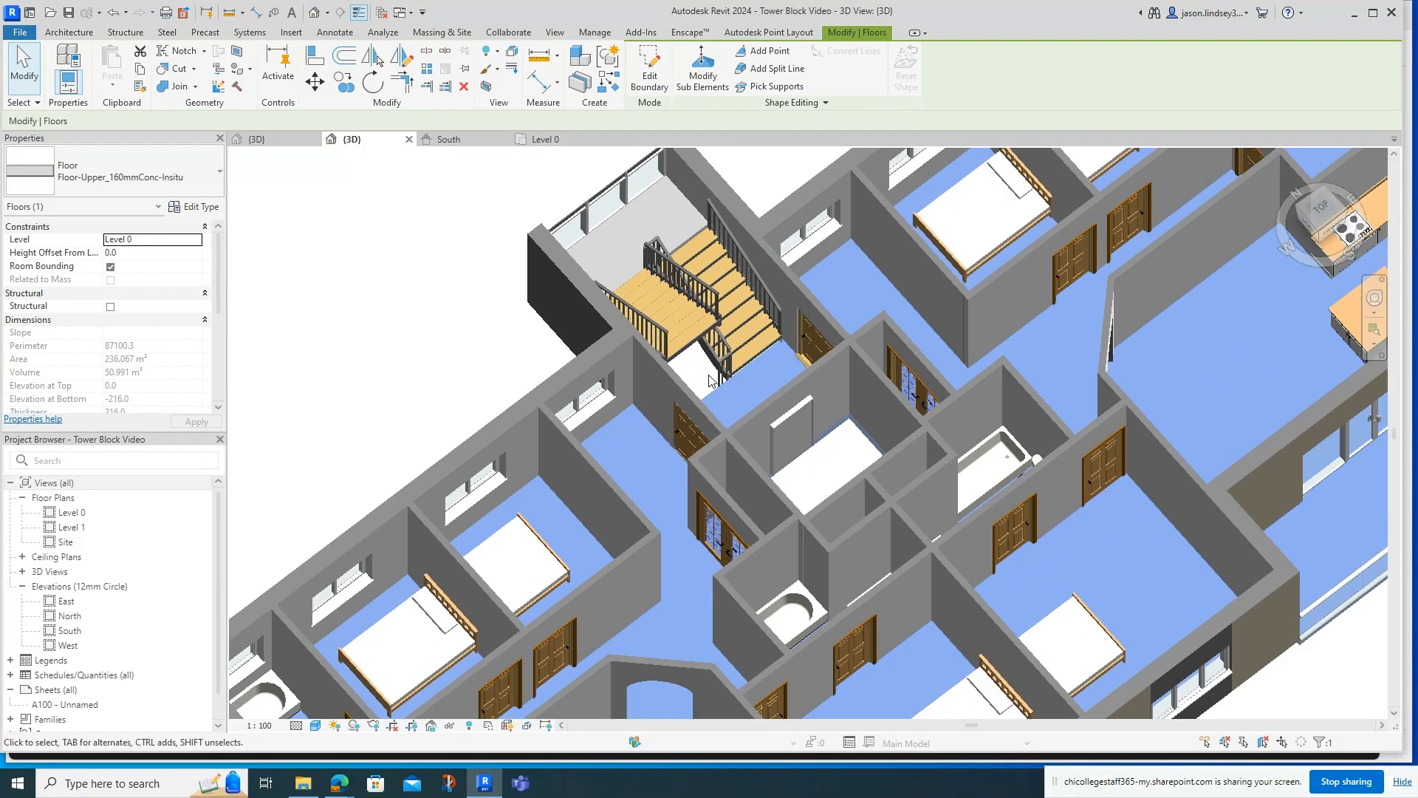
{"action": "scroll", "coordinate": [710, 379], "scroll_direction": "down", "scroll_amount": 2}
{"action": "middle_click_drag", "start_coordinate": [710, 379], "coordinate": [749, 341], "text": "shift"}
{"action": "left_click", "coordinate": [514, 300]}
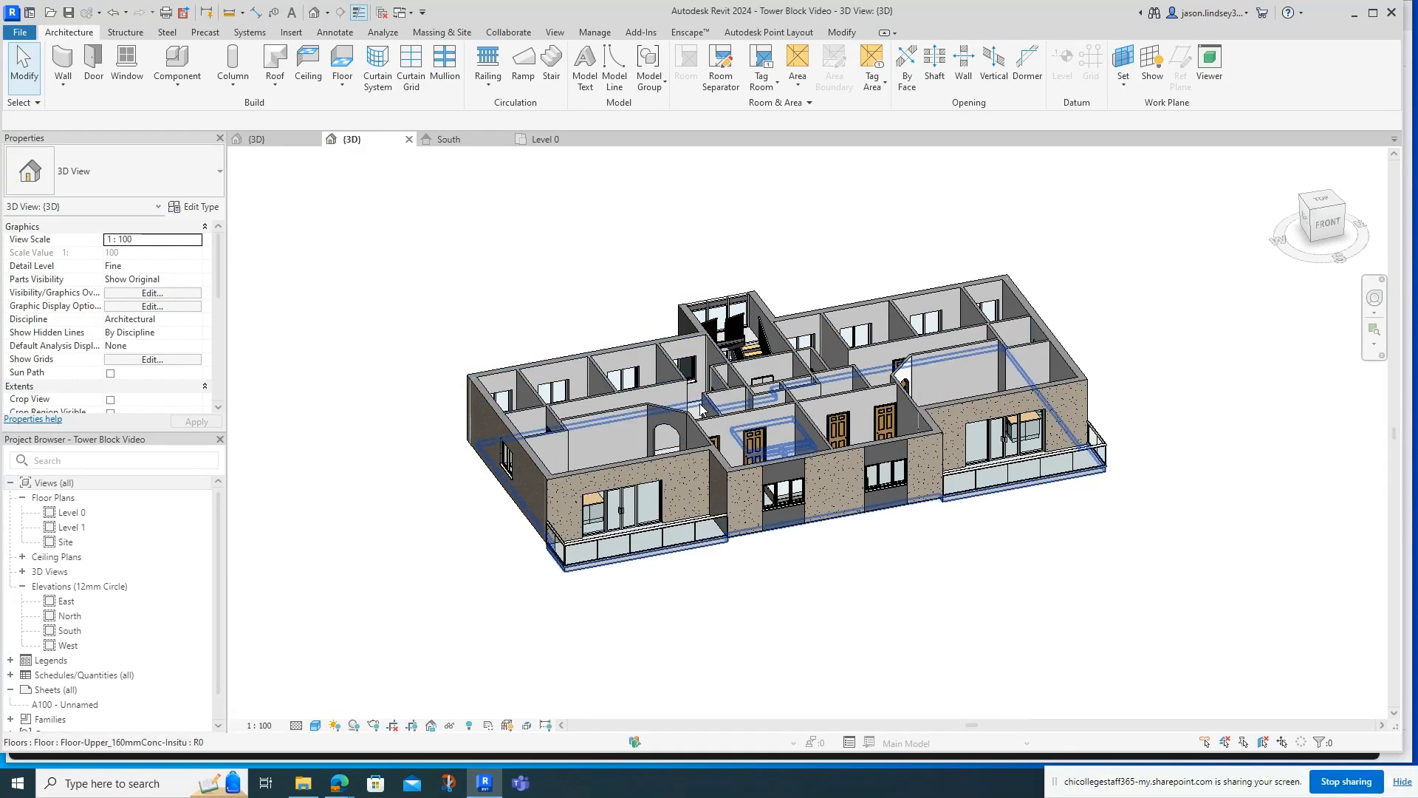
- In the South elevation, create a new level above Level 1 with Pick Lines and a 3000 offset
{"action": "left_click", "coordinate": [455, 141]}
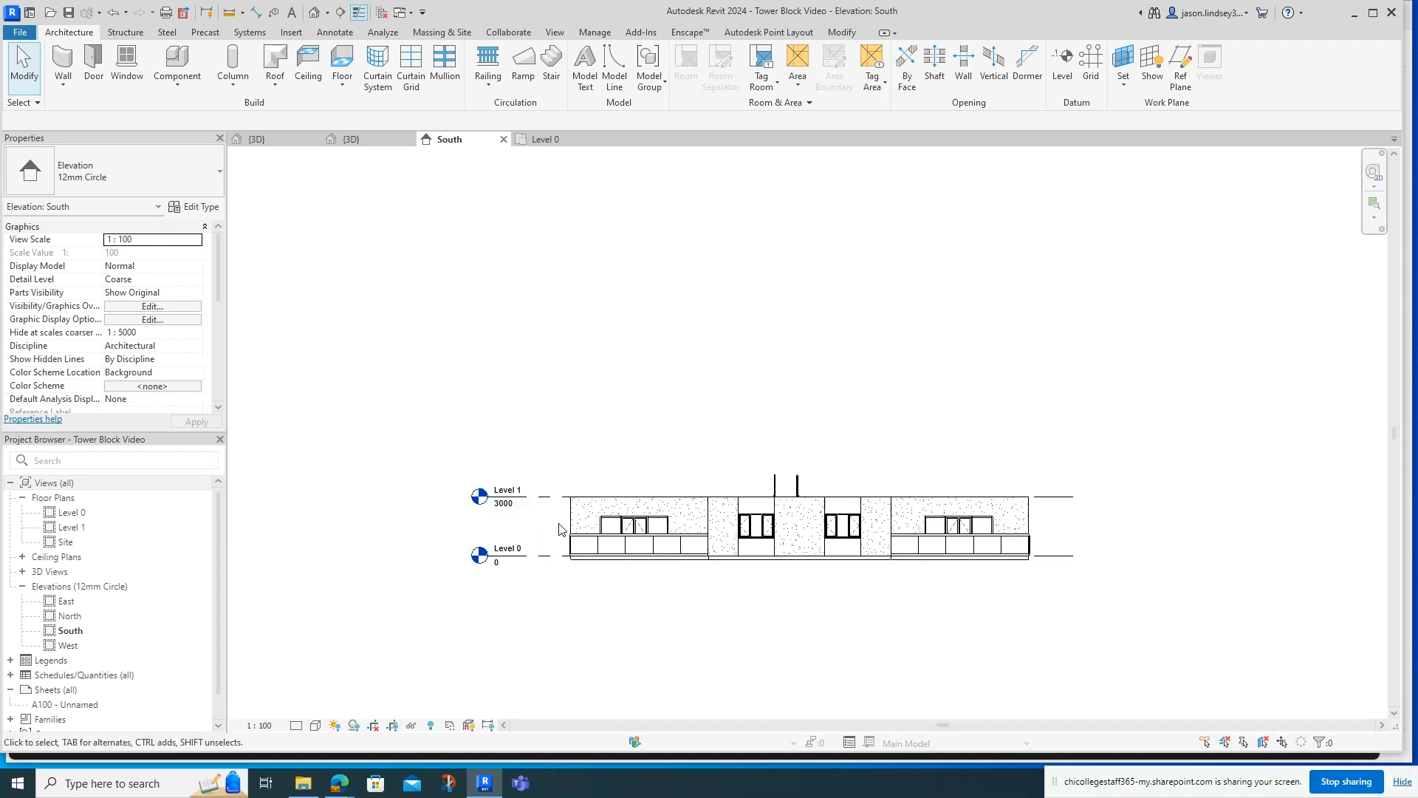
{"action": "middle_click_drag", "start_coordinate": [587, 363], "coordinate": [586, 383]}
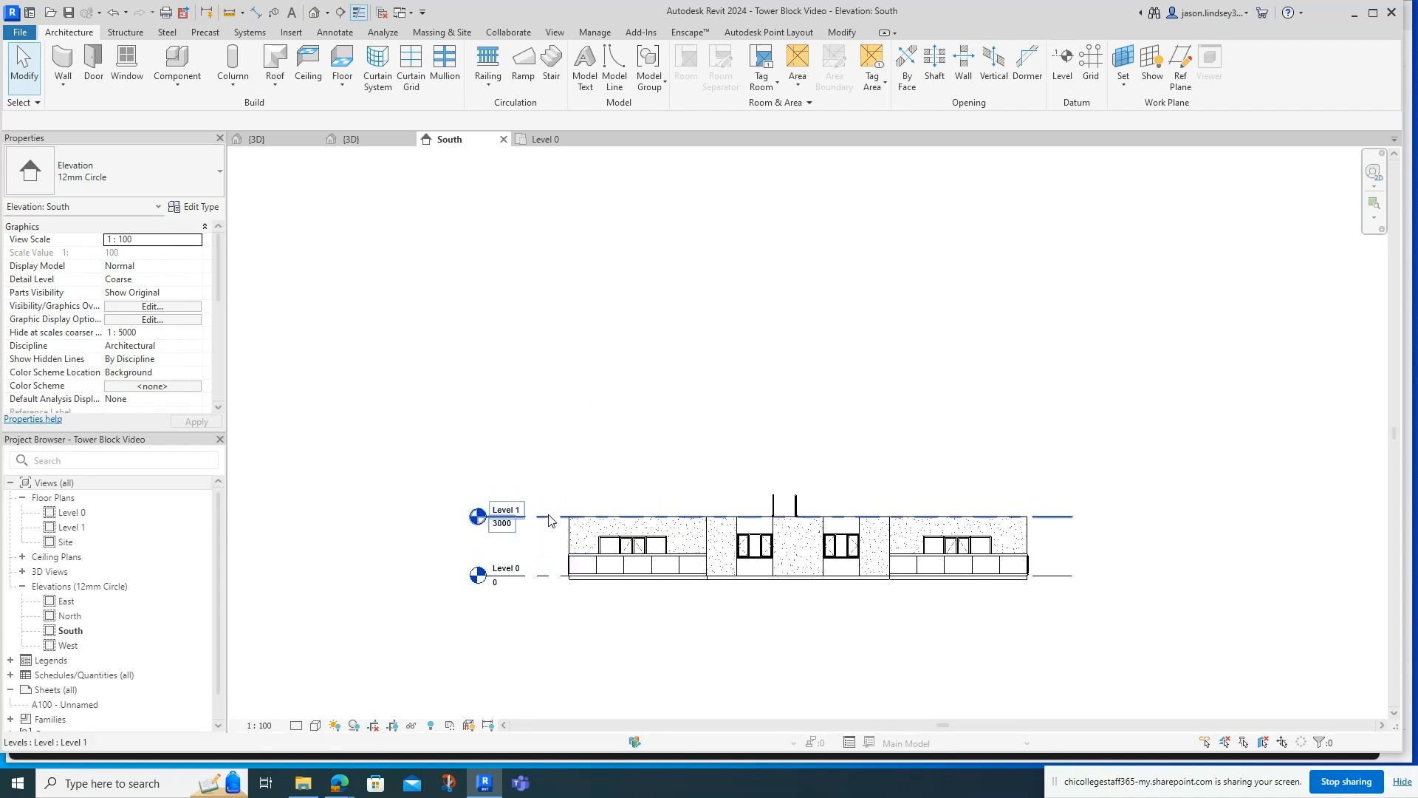
{"action": "middle_click_drag", "start_coordinate": [702, 329], "coordinate": [699, 335]}
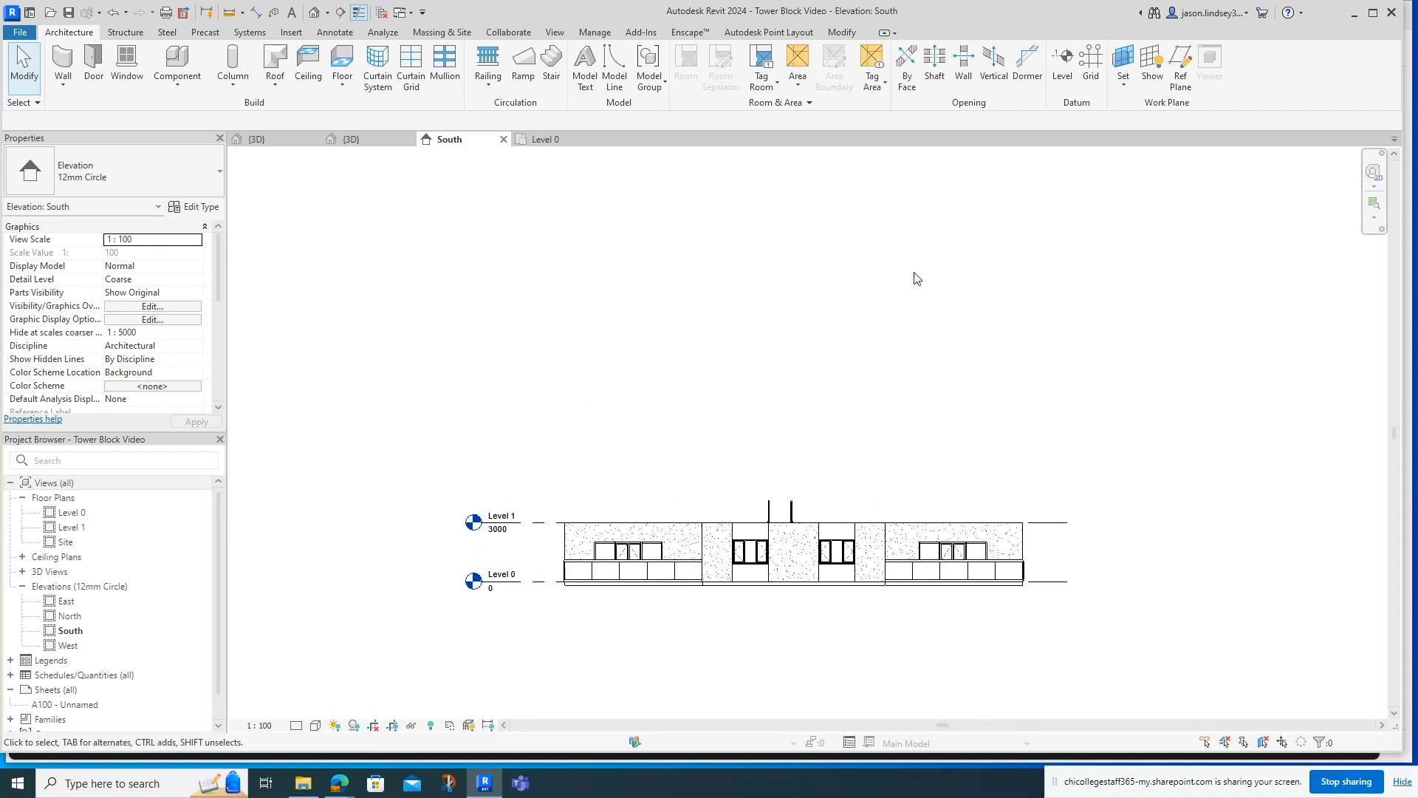
{"action": "left_click", "coordinate": [1062, 74]}
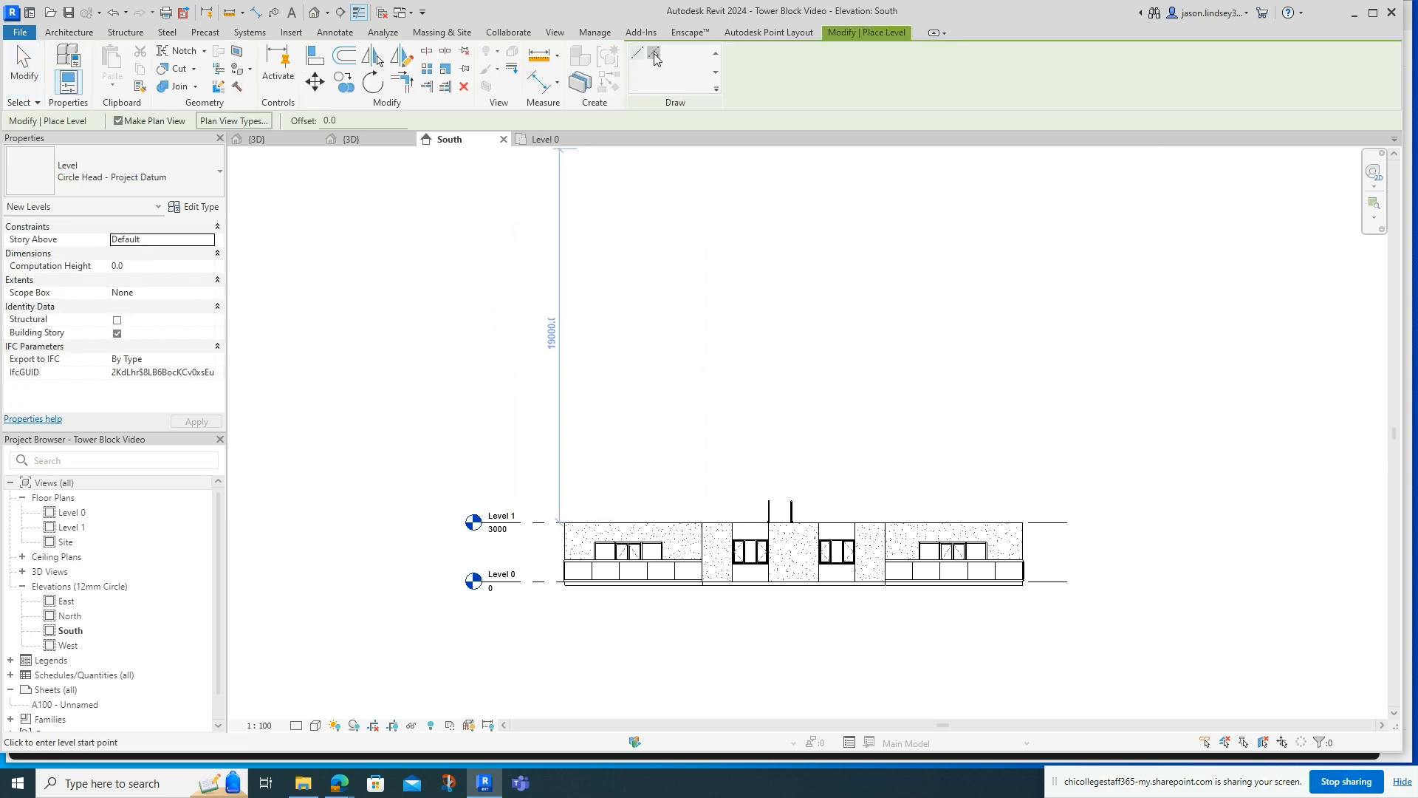
{"action": "left_click", "coordinate": [653, 56]}
{"action": "left_click", "coordinate": [349, 119]}
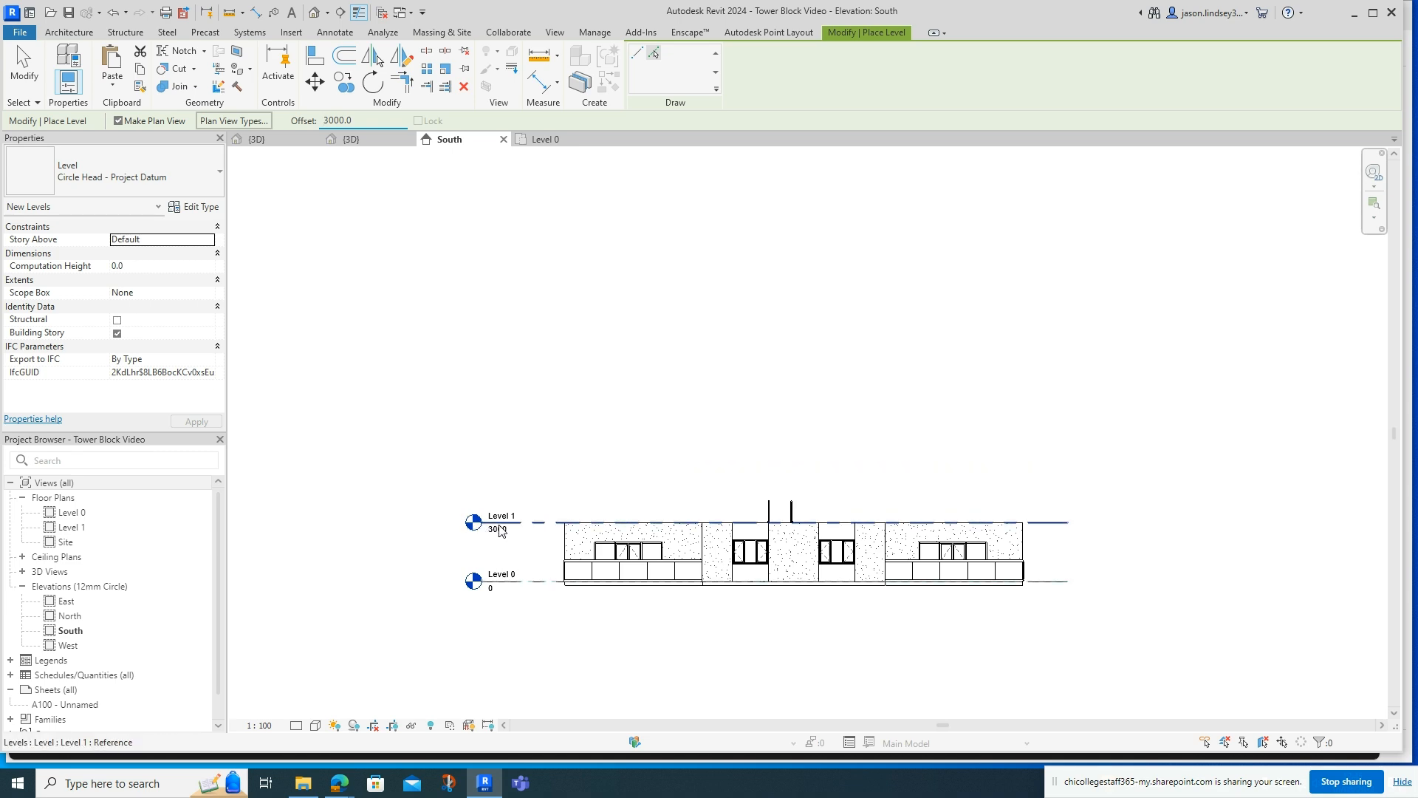
{"action": "left_click", "coordinate": [540, 525]}
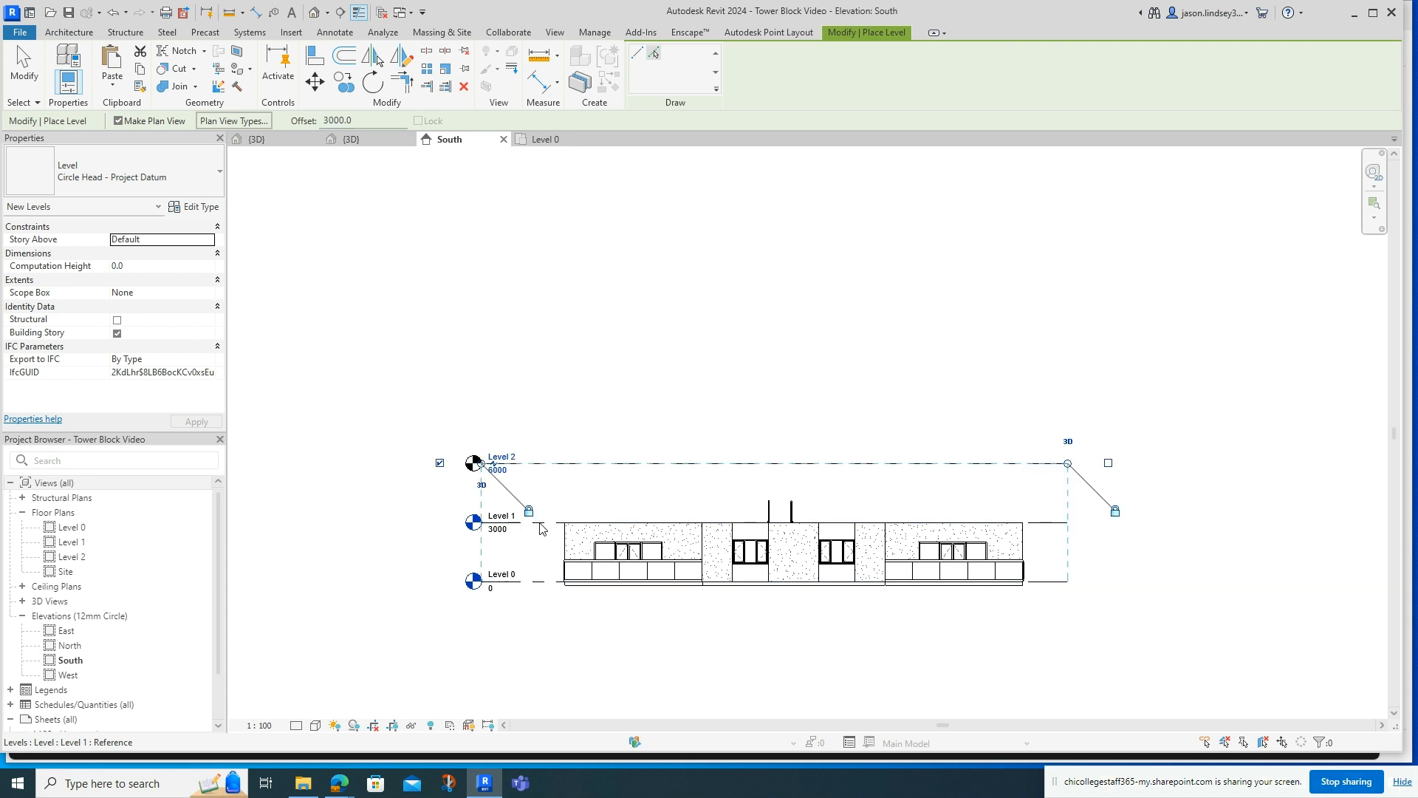
- Add six more levels at 3000 spacing, each offset from the one below, up to elevation 24000, and end the Level command
{"action": "left_click", "coordinate": [546, 465]}
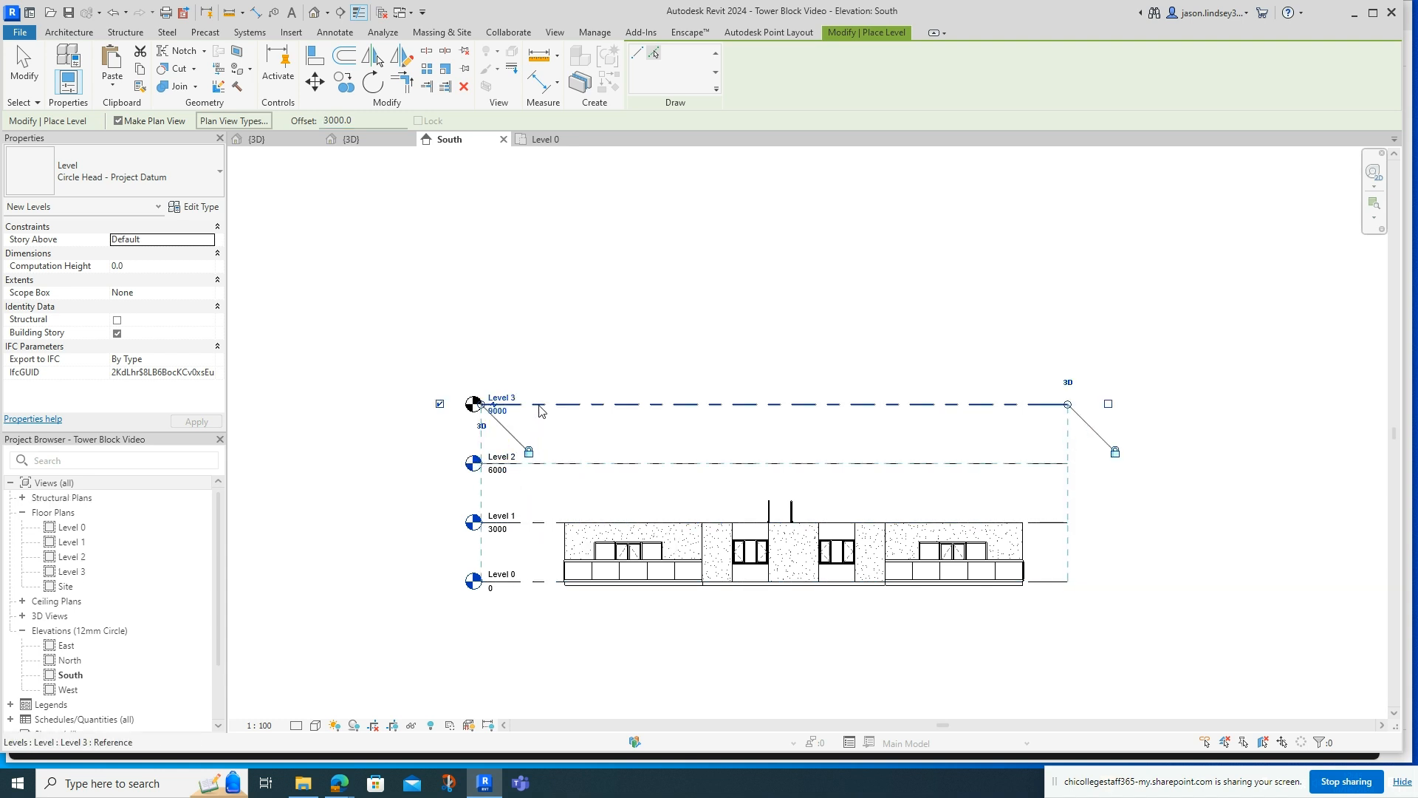
{"action": "left_click", "coordinate": [540, 405]}
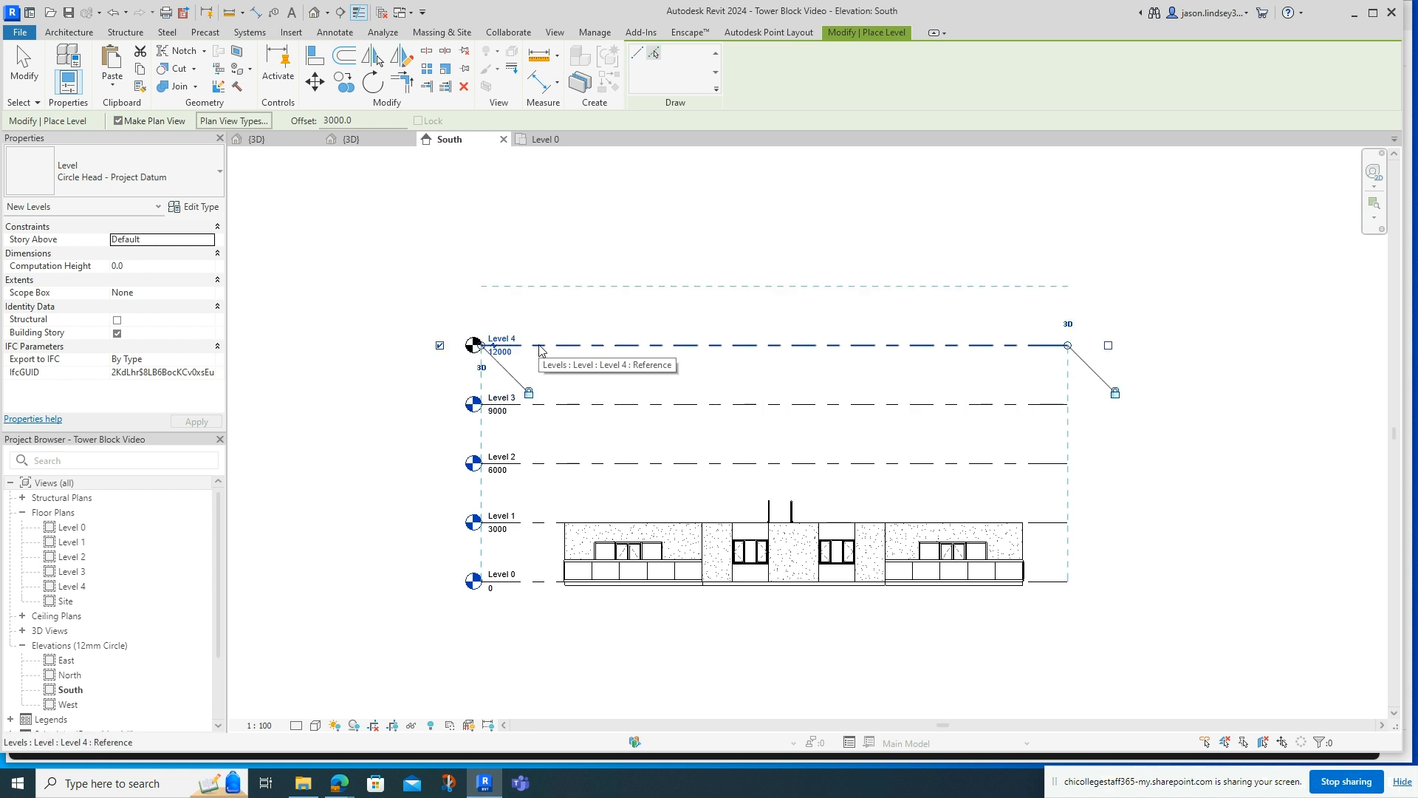
{"action": "left_click", "coordinate": [540, 346]}
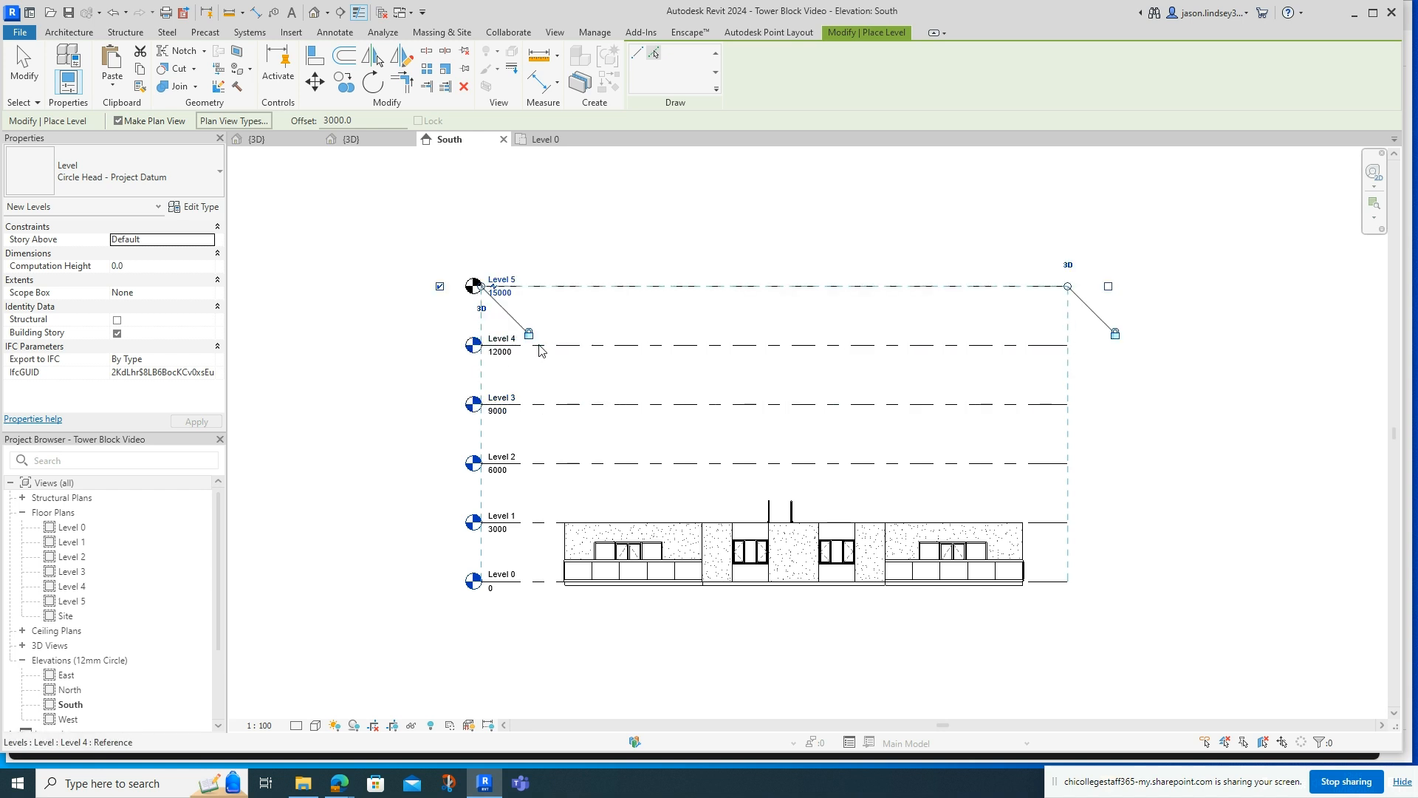
{"action": "left_click", "coordinate": [544, 286]}
{"action": "left_click", "coordinate": [541, 227]}
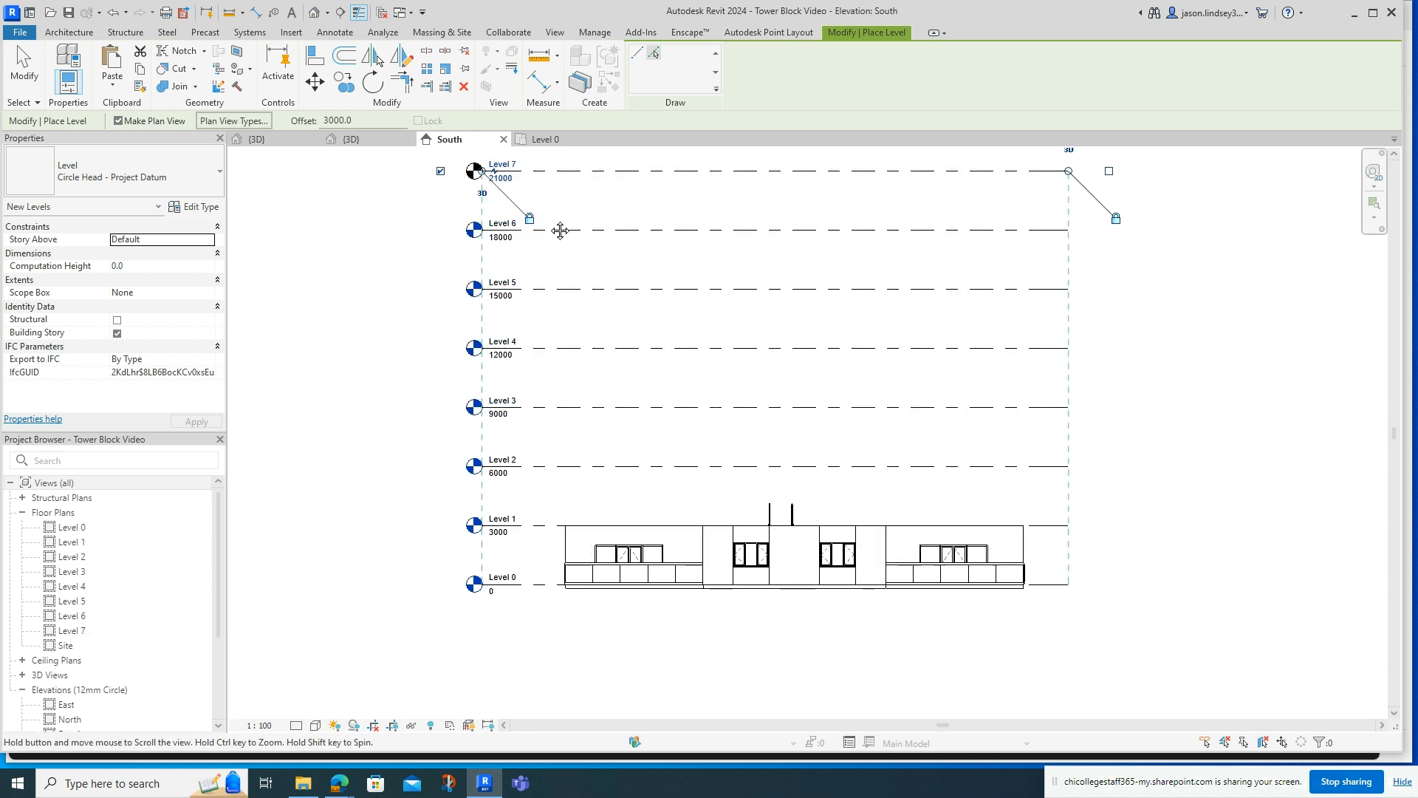
{"action": "middle_click_drag", "start_coordinate": [547, 226], "coordinate": [540, 384]}
{"action": "left_click", "coordinate": [543, 328]}
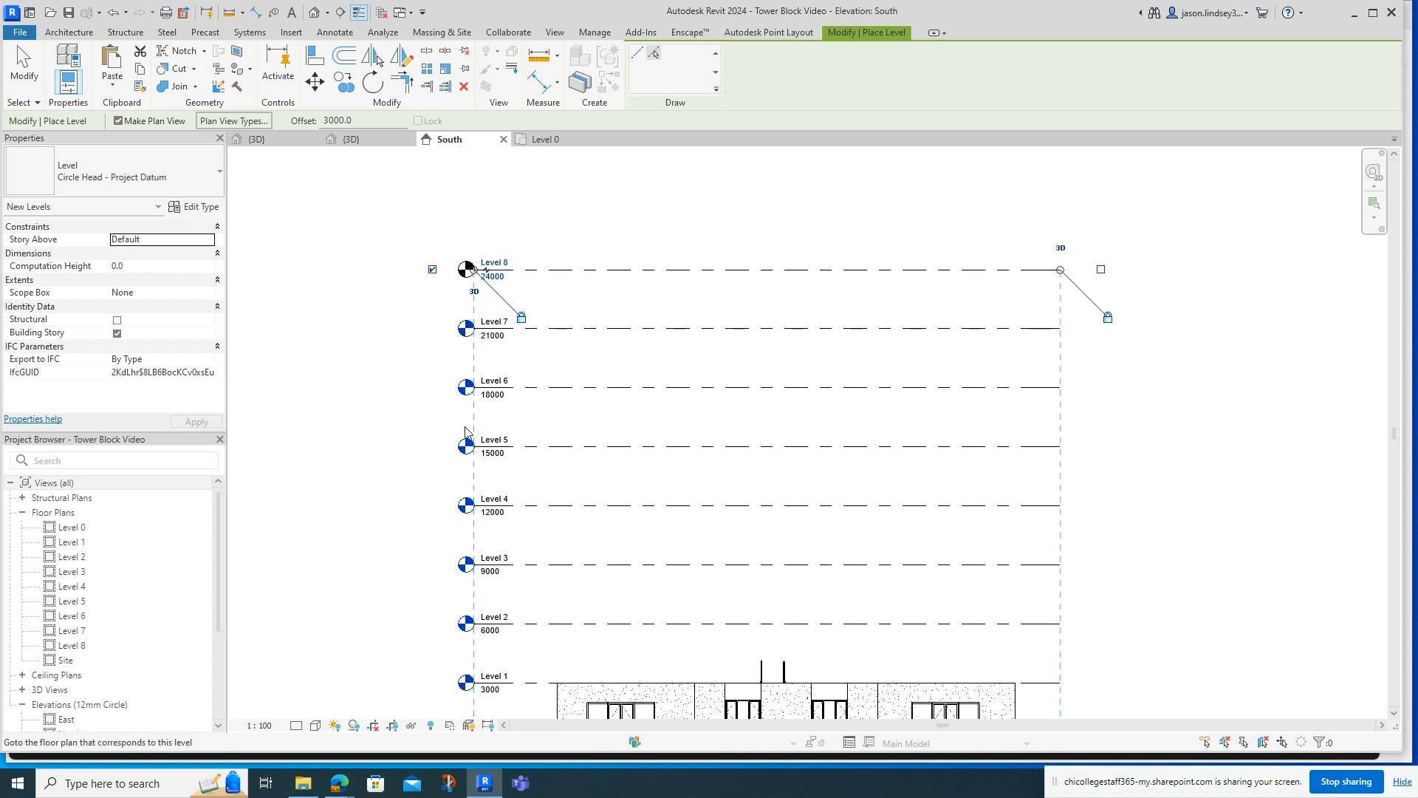
{"action": "scroll", "coordinate": [672, 463], "scroll_direction": "down", "scroll_amount": 1}
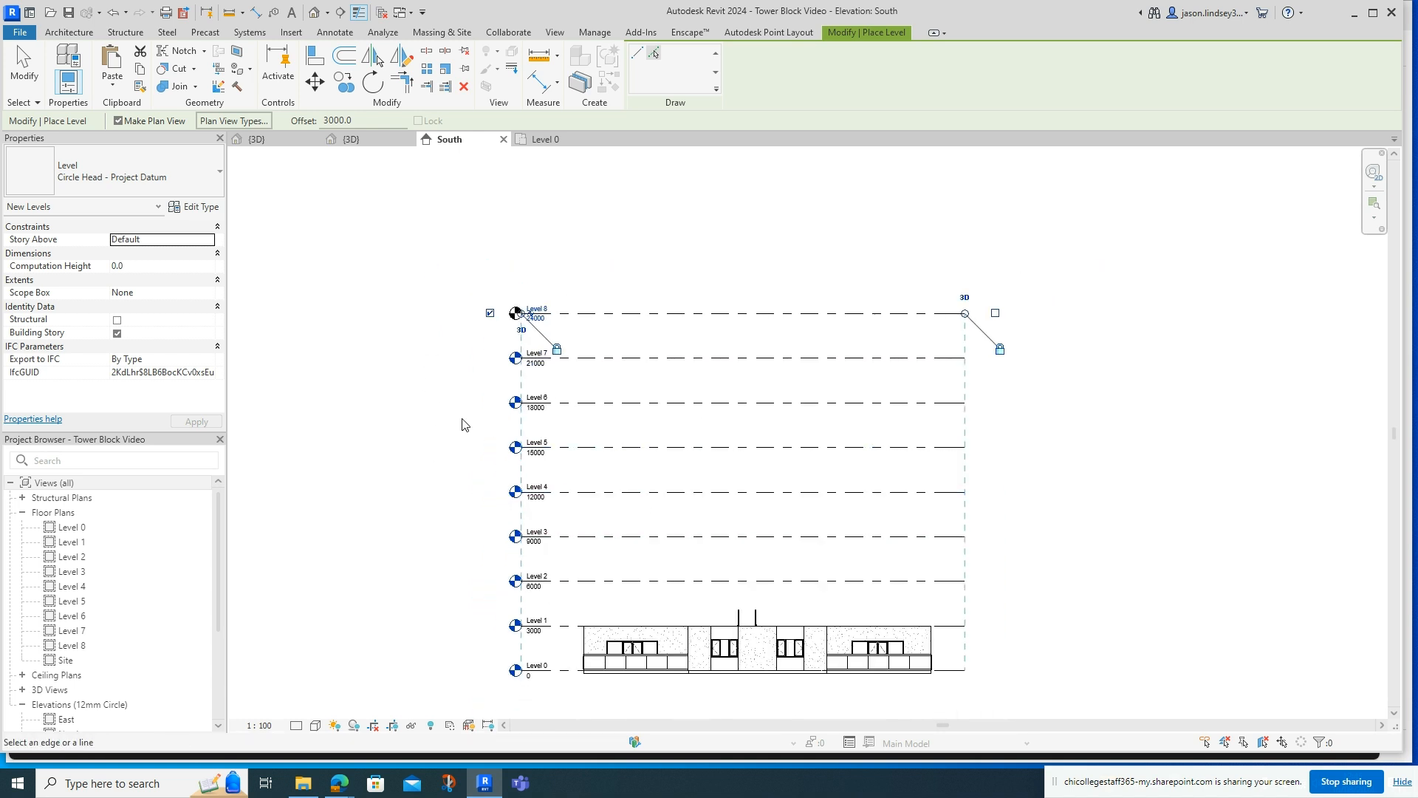
{"action": "key", "text": "Escape"}
{"action": "key", "text": "Escape"}
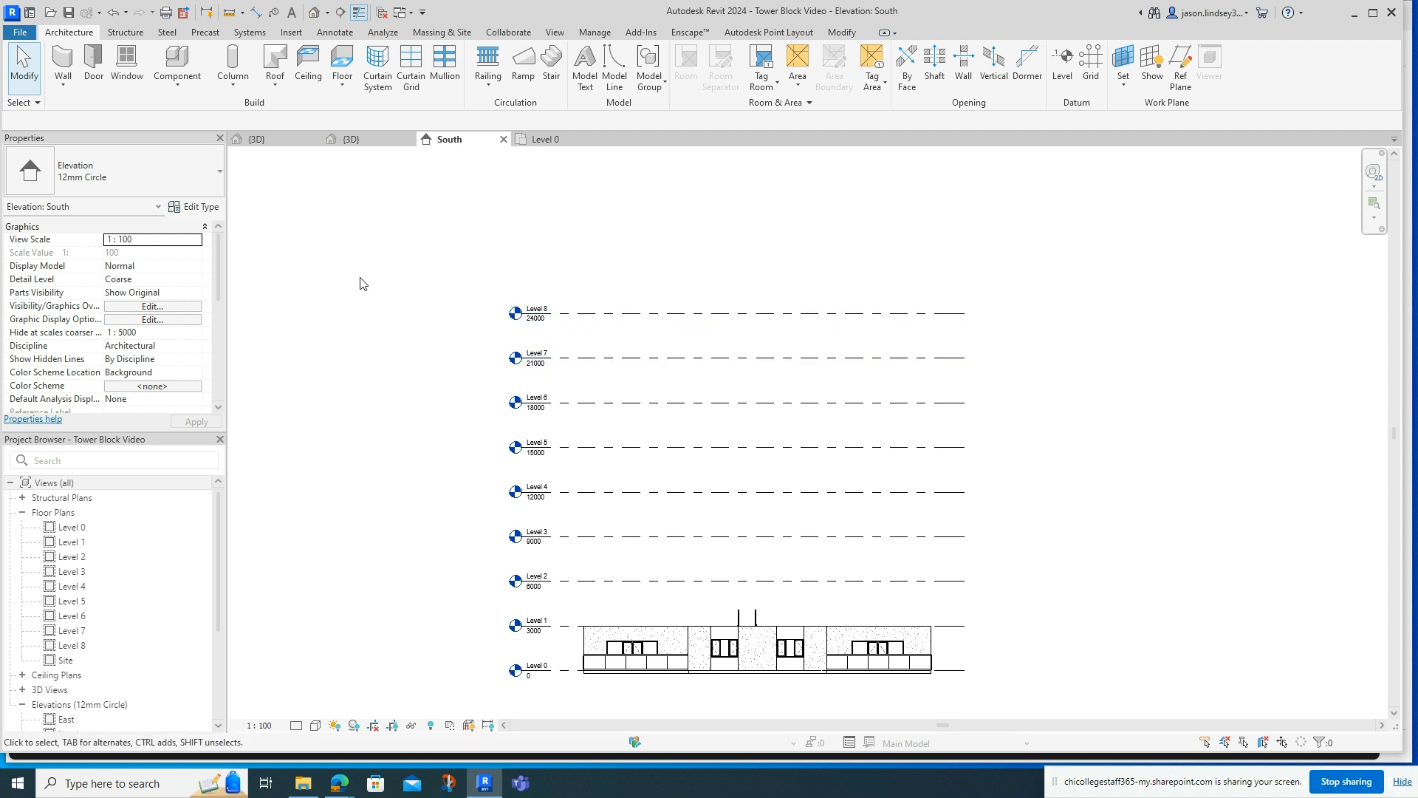
- Select the whole storey in the 3D view, copy it to the clipboard and start pasting it aligned to selected levels
{"action": "left_click", "coordinate": [384, 141]}
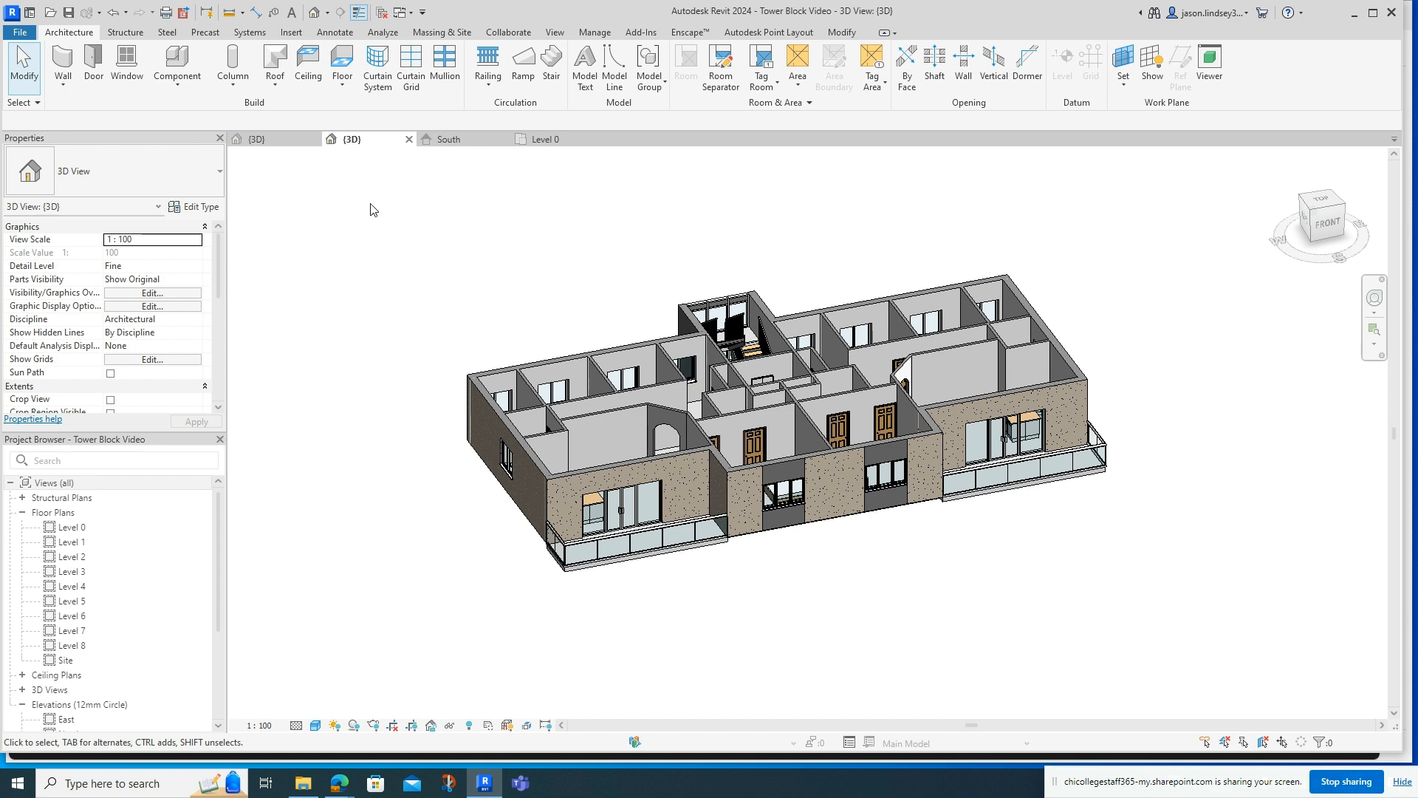
{"action": "left_click_drag", "start_coordinate": [371, 203], "coordinate": [1179, 642]}
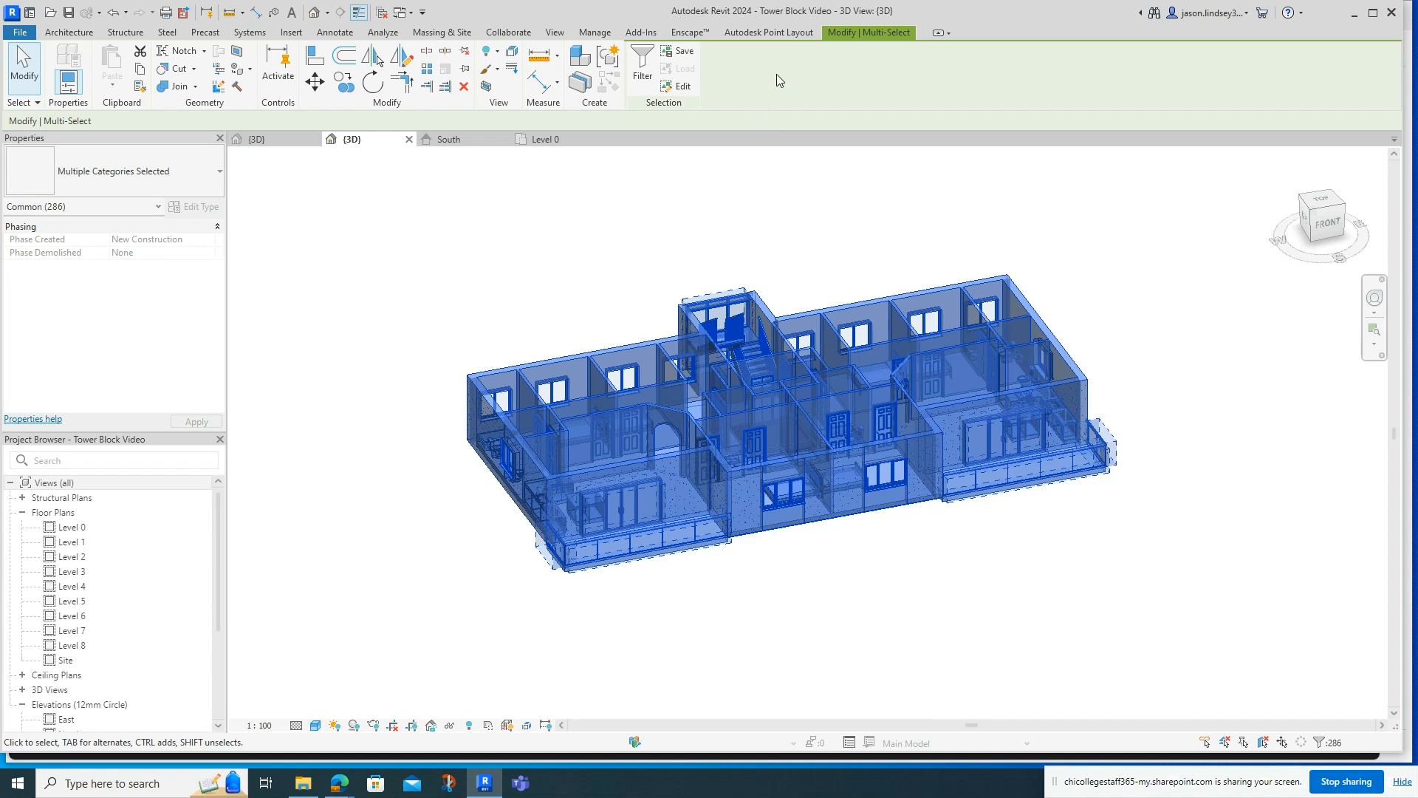
{"action": "left_click", "coordinate": [140, 71]}
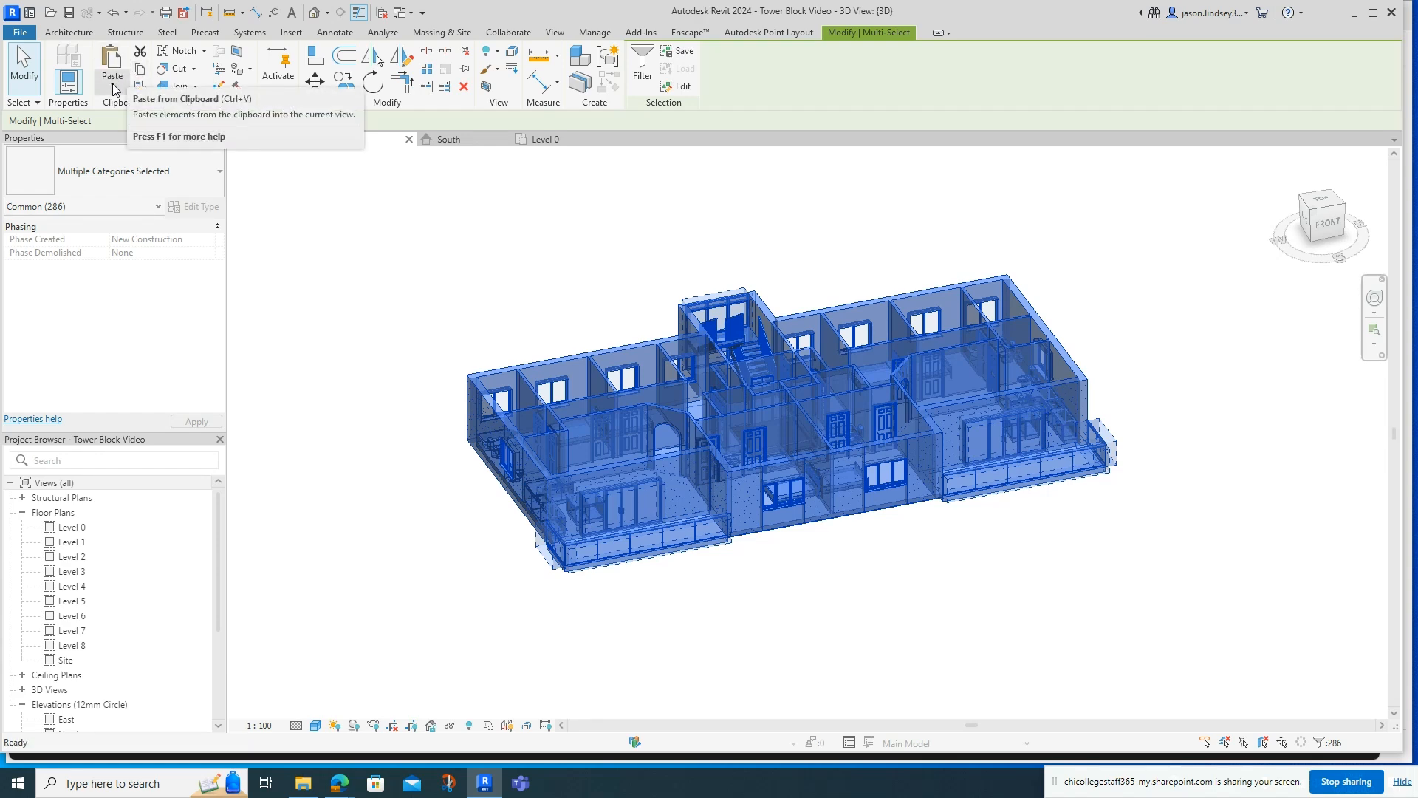
{"action": "left_click", "coordinate": [114, 88]}
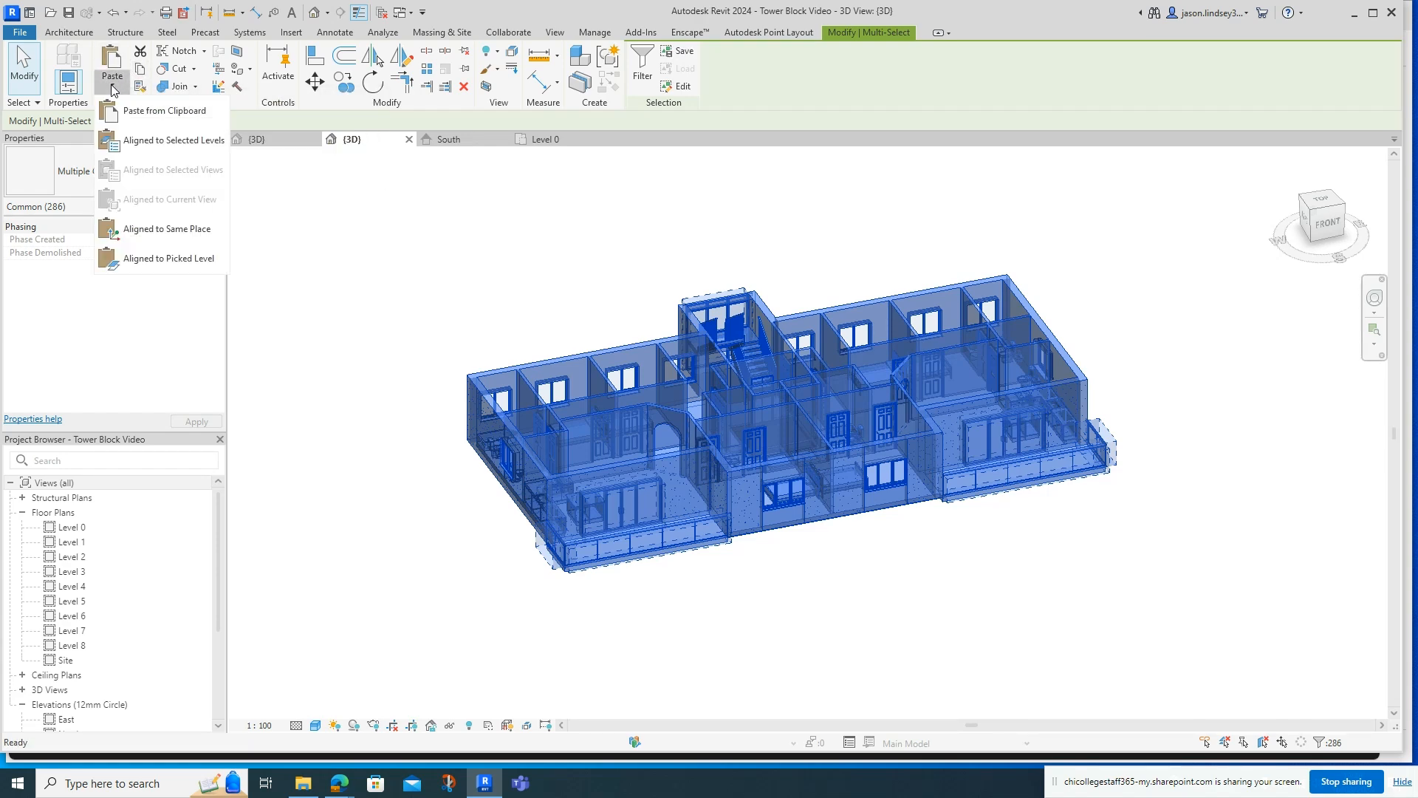
{"action": "left_click", "coordinate": [157, 141]}
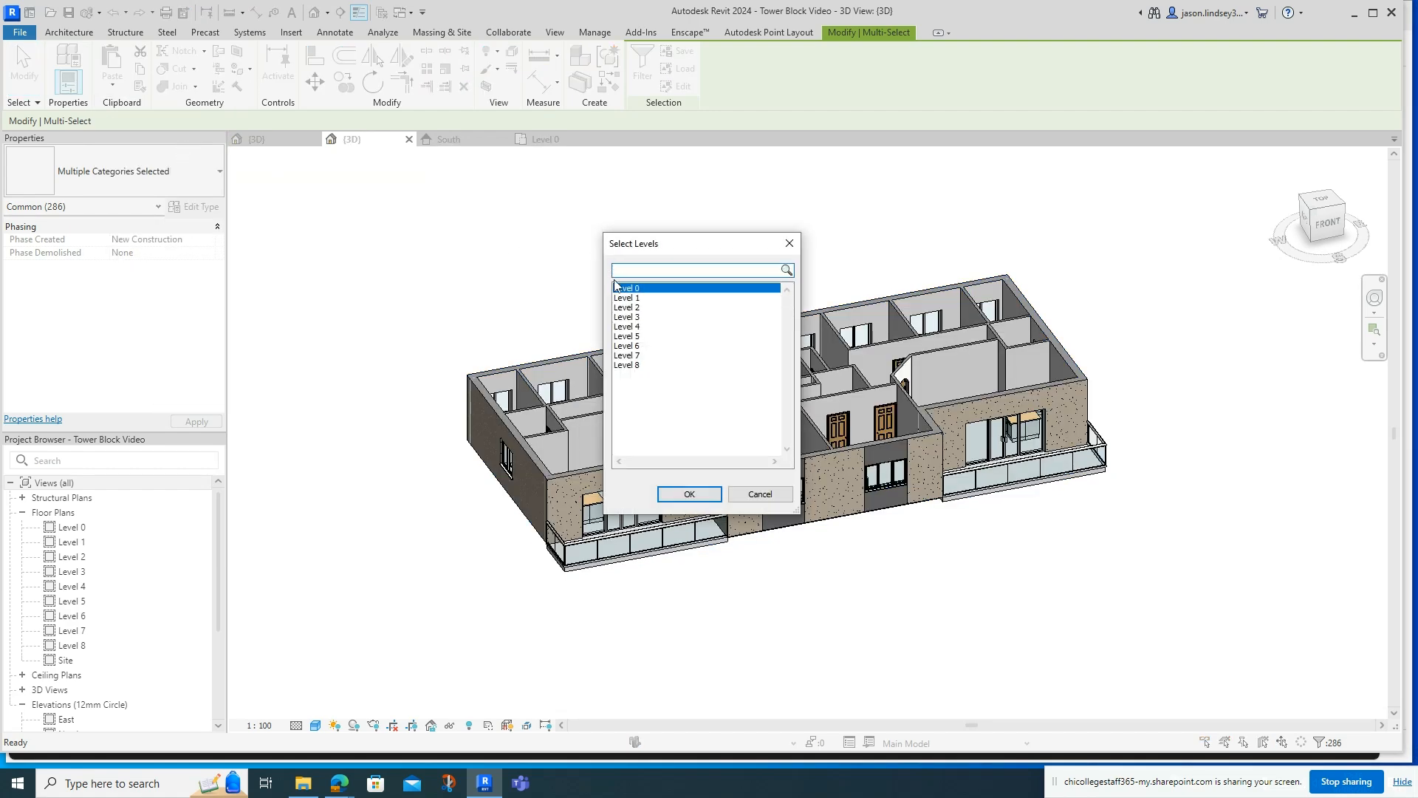
{"action": "left_click", "coordinate": [639, 299]}
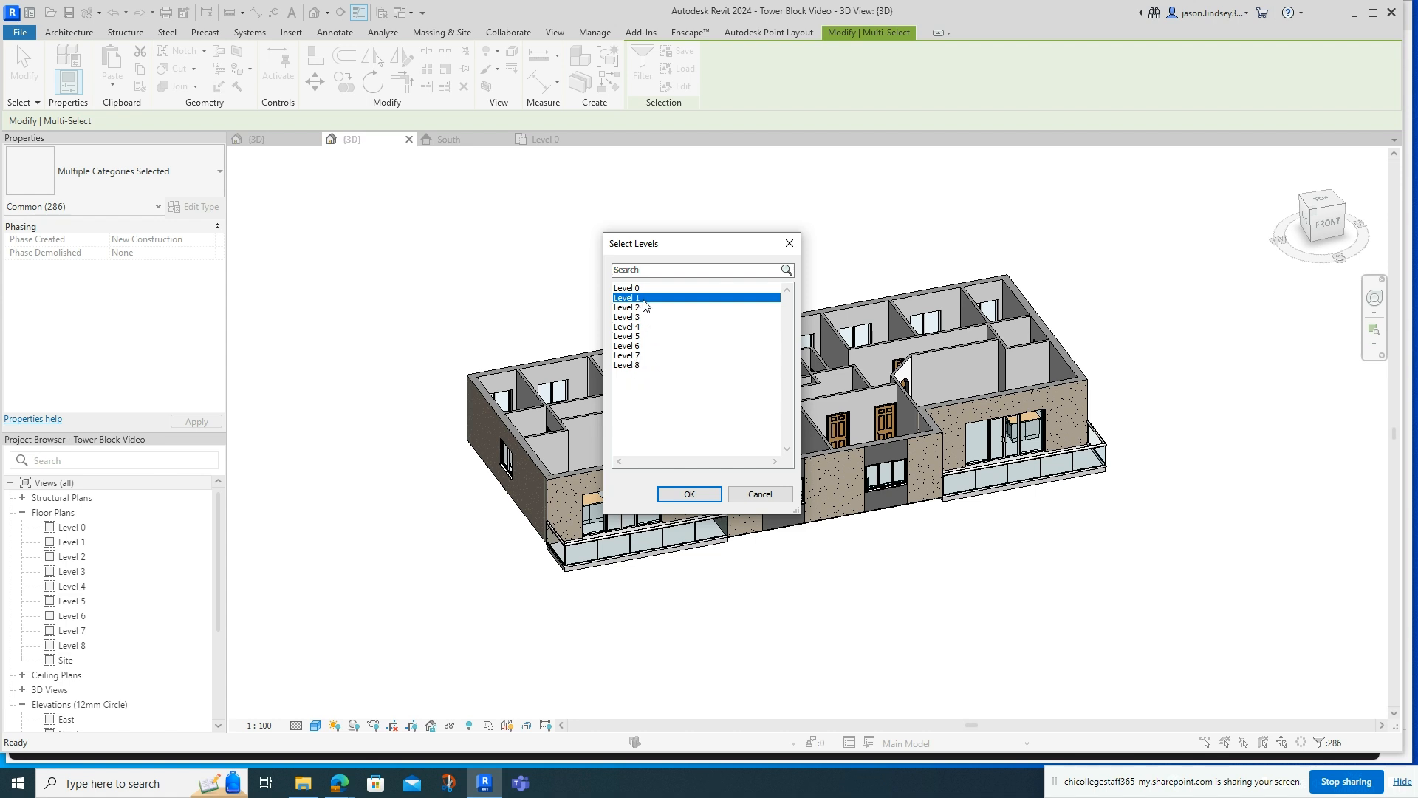
{"action": "left_click", "coordinate": [638, 356], "text": "shift"}
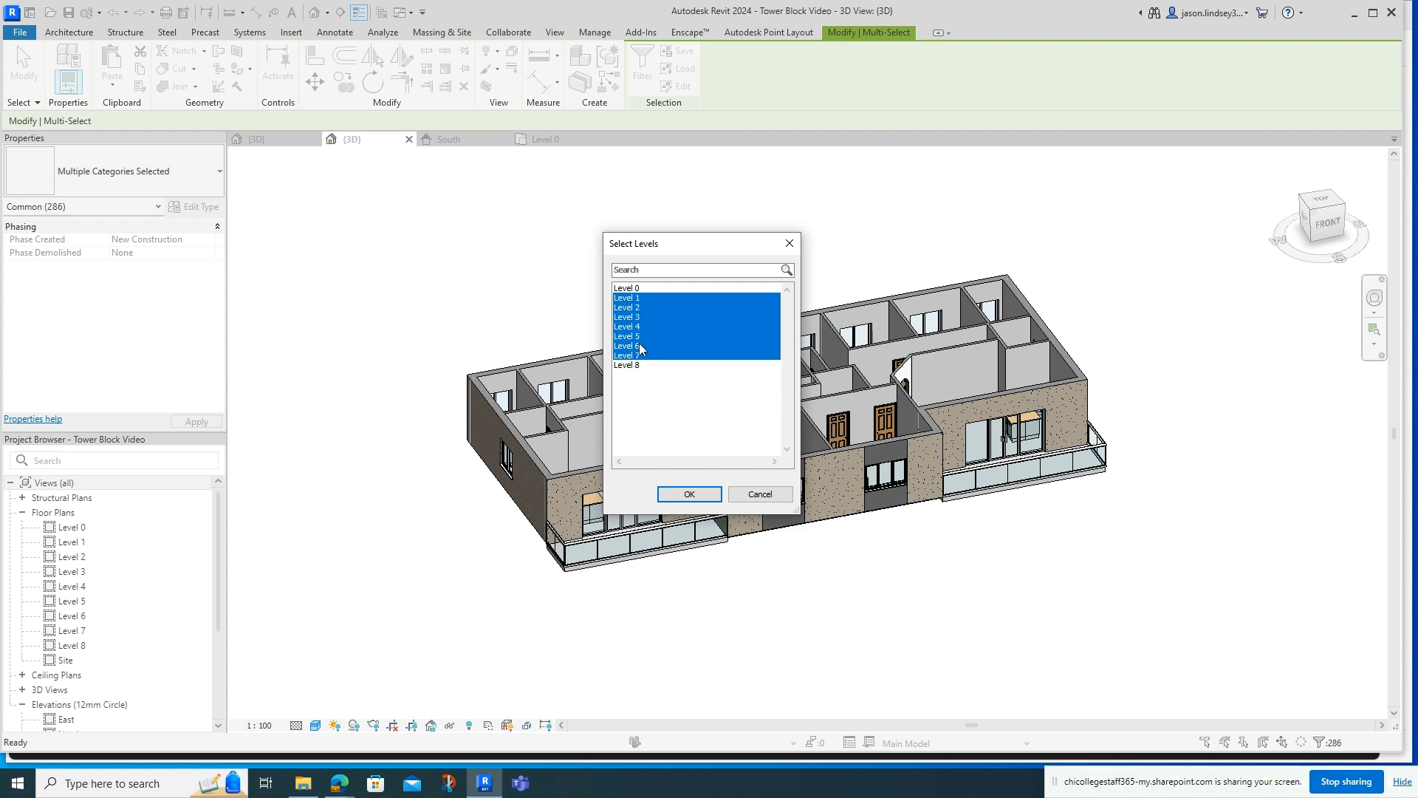
{"action": "left_click", "coordinate": [638, 317]}
{"action": "left_click", "coordinate": [642, 299]}
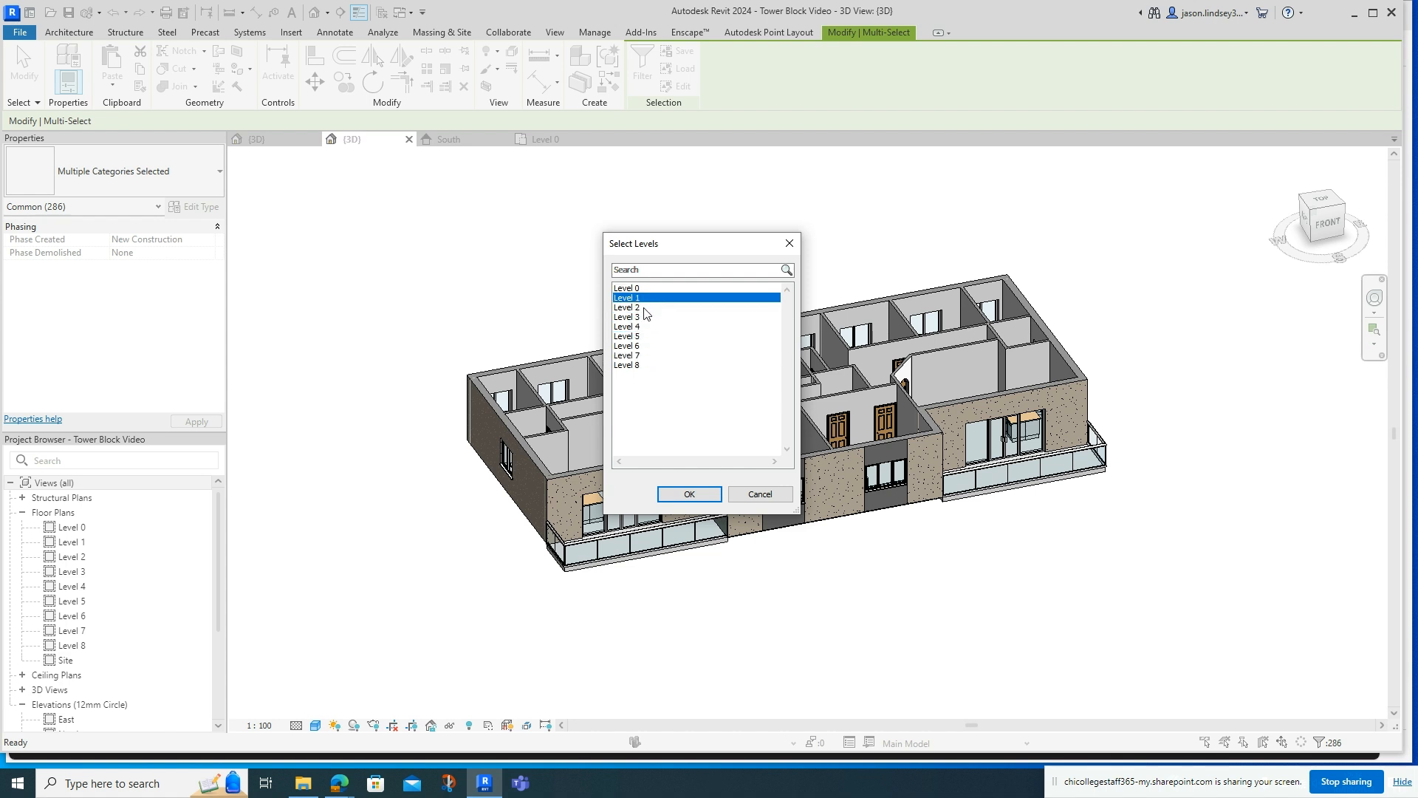
{"action": "left_click", "coordinate": [644, 308]}
- Choose Level 1 through Level 7 as the paste targets, paste the copied storey onto them and clear the selection
{"action": "left_click", "coordinate": [643, 299]}
{"action": "left_click", "coordinate": [642, 308], "text": "ctrl"}
{"action": "left_click", "coordinate": [644, 318], "text": "ctrl"}
{"action": "left_click", "coordinate": [645, 328], "text": "ctrl"}
{"action": "left_click", "coordinate": [645, 339], "text": "ctrl"}
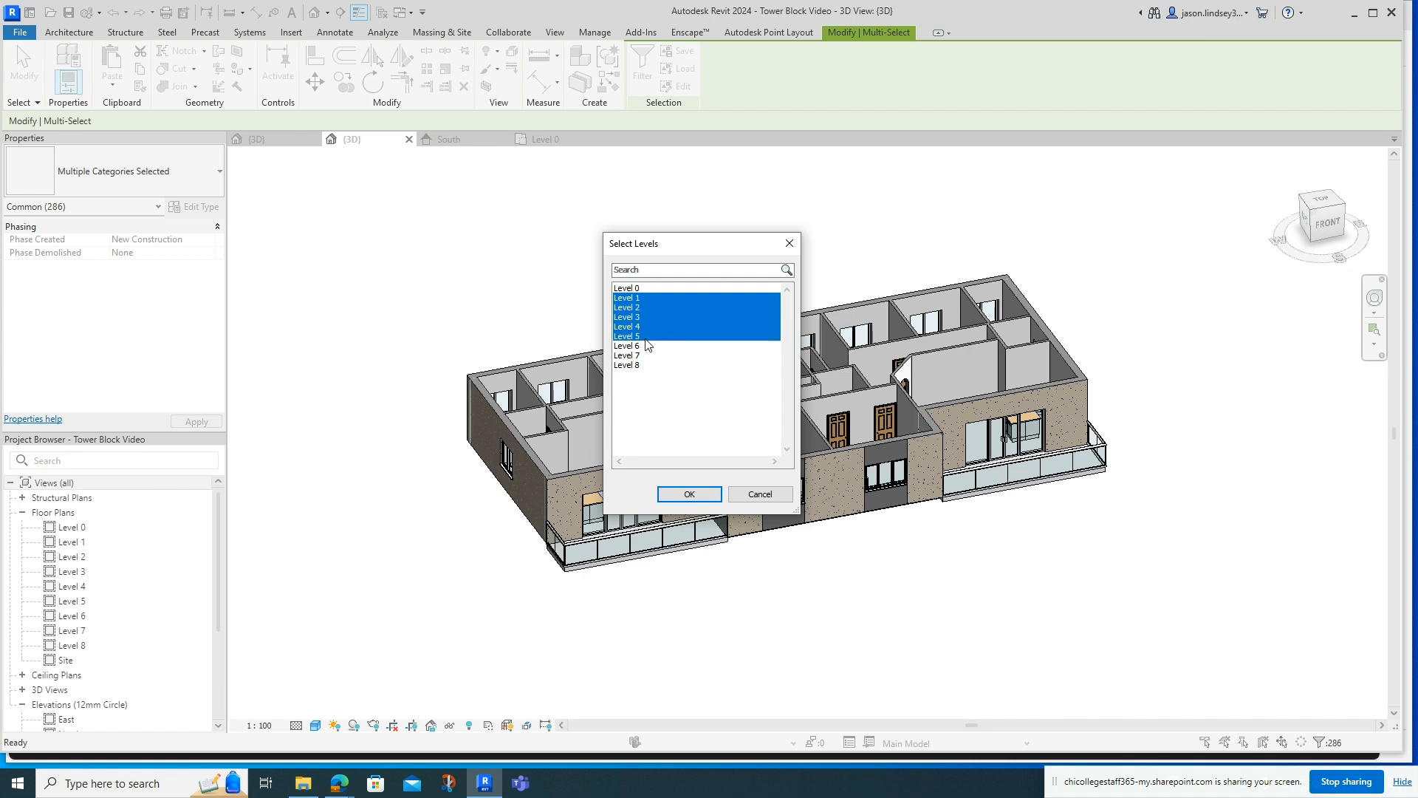
{"action": "left_click", "coordinate": [647, 345], "text": "ctrl"}
{"action": "left_click", "coordinate": [647, 356], "text": "ctrl"}
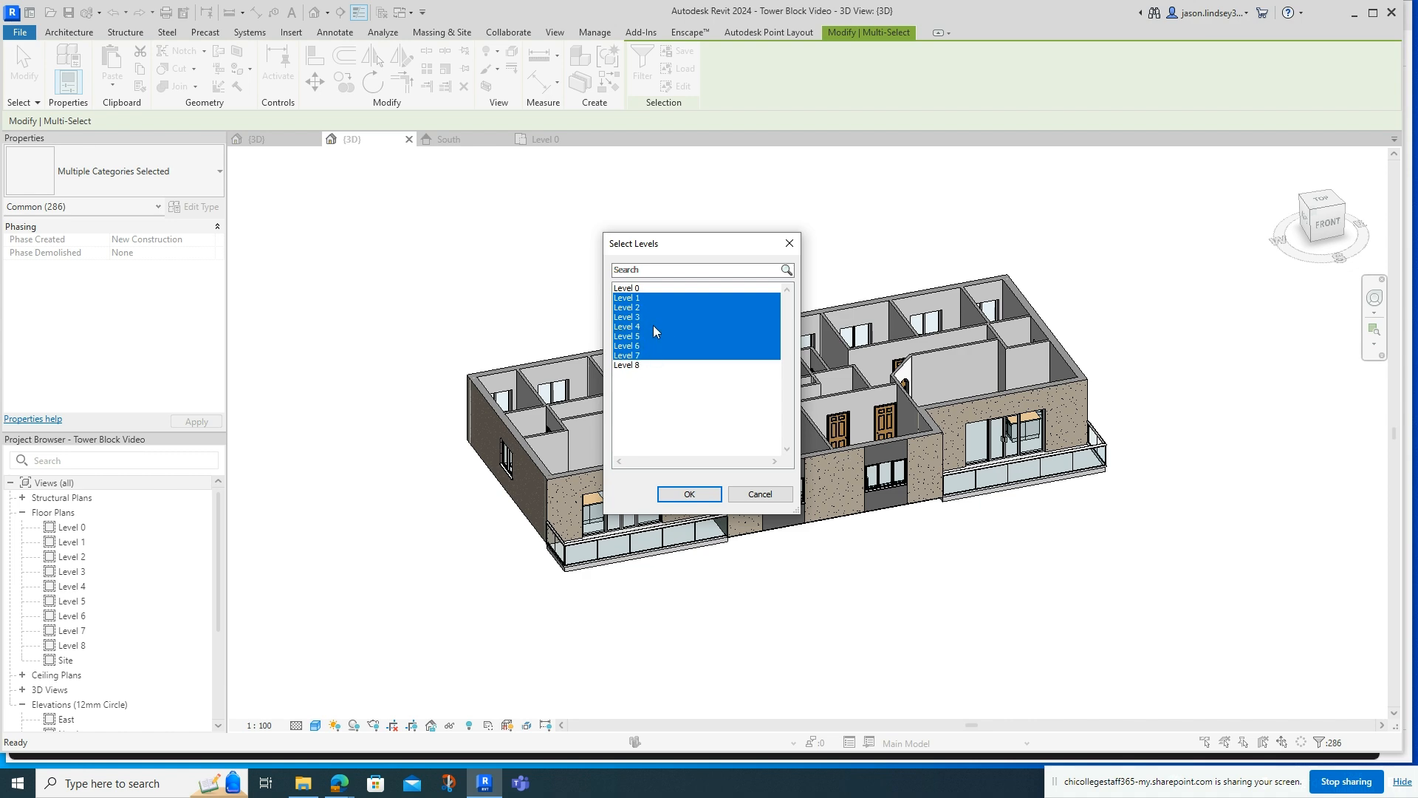
{"action": "left_click", "coordinate": [689, 495]}
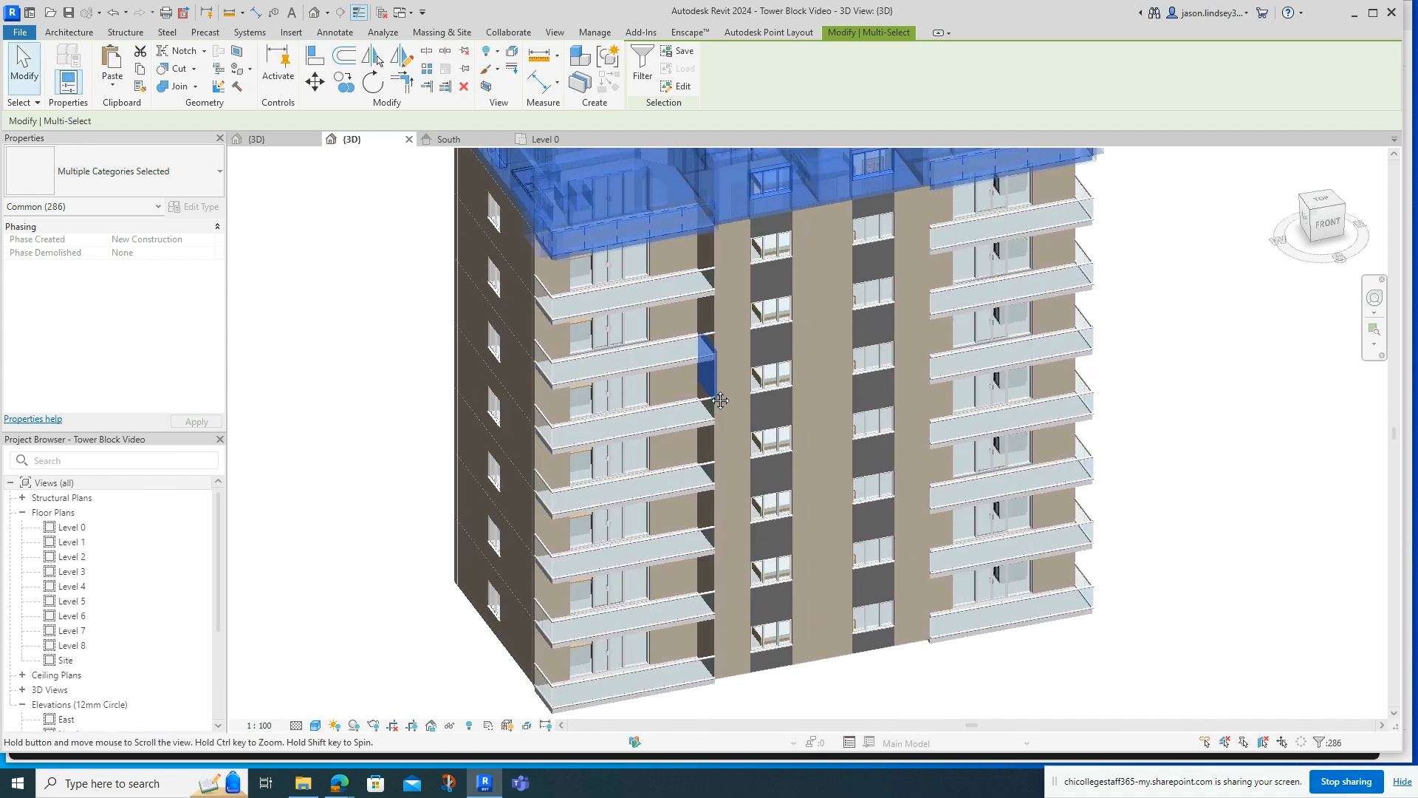
{"action": "scroll", "coordinate": [717, 393], "scroll_direction": "down", "scroll_amount": 2}
{"action": "scroll", "coordinate": [717, 393], "scroll_direction": "down", "scroll_amount": 2}
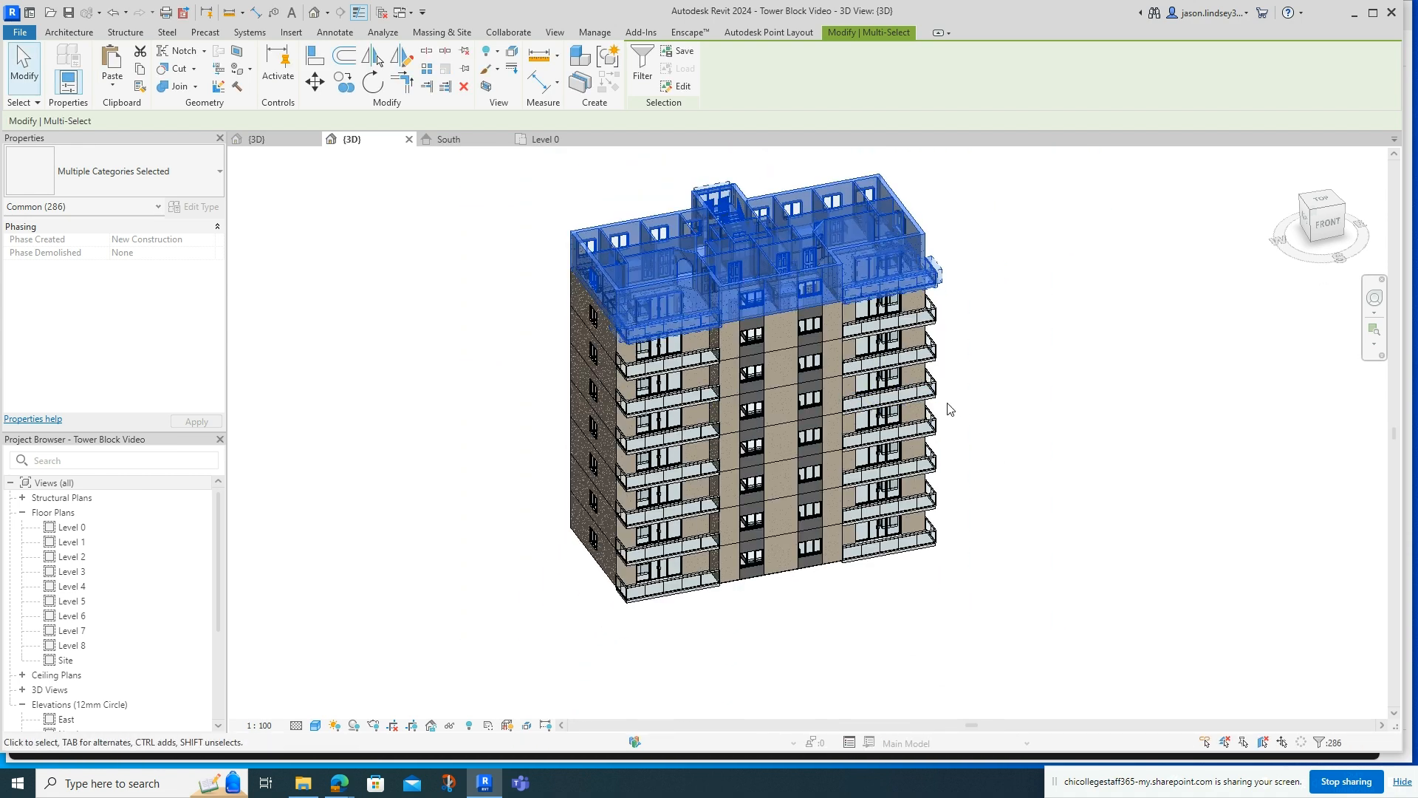
{"action": "key", "text": "Escape"}
{"action": "middle_click_drag", "start_coordinate": [551, 504], "coordinate": [522, 464], "text": "shift"}
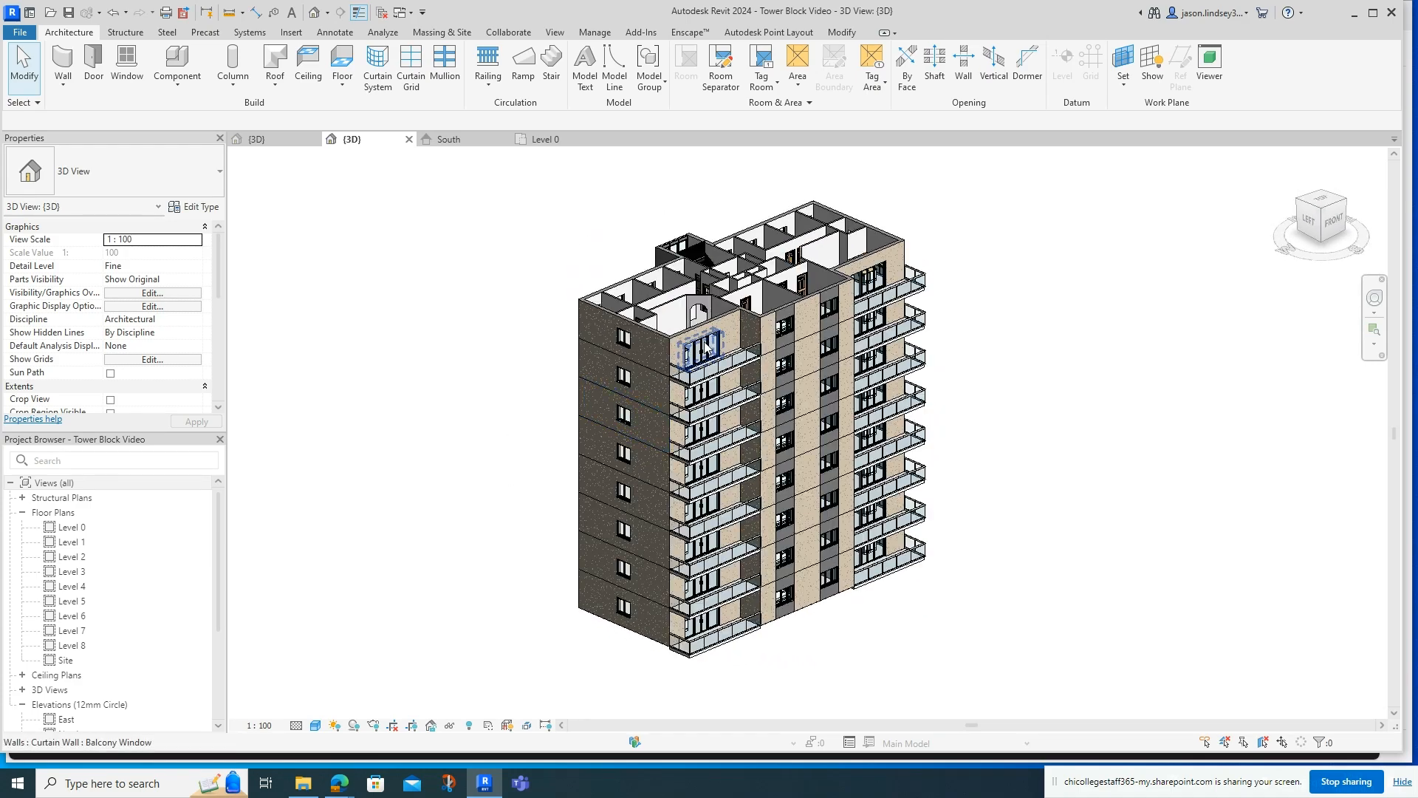
- Inspect the open top of the pasted tower and compare it with the roof of the 6 Storey Tower Block model
{"action": "middle_click_drag", "start_coordinate": [687, 347], "coordinate": [643, 389]}
{"action": "scroll", "coordinate": [640, 272], "scroll_direction": "up", "scroll_amount": 3}
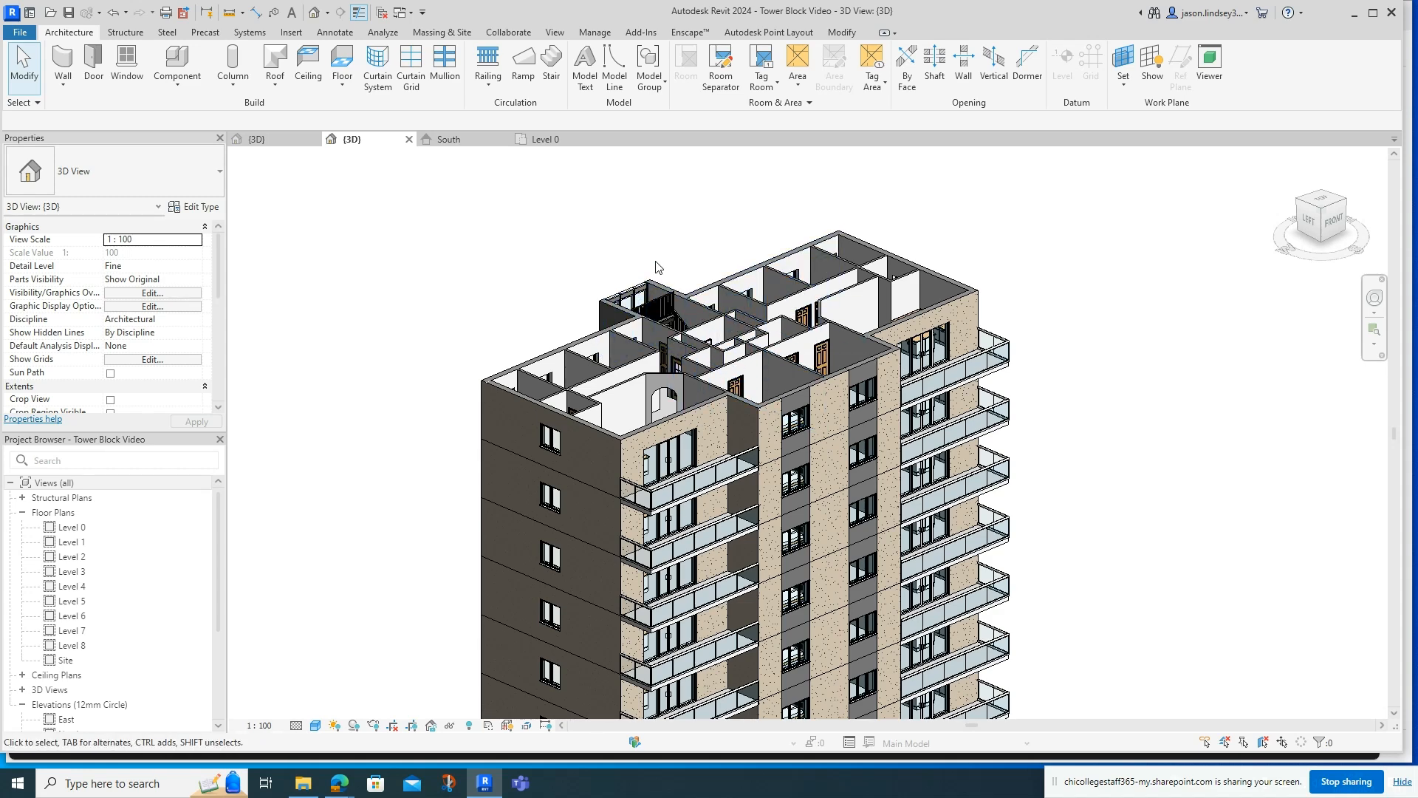
{"action": "left_click", "coordinate": [284, 141]}
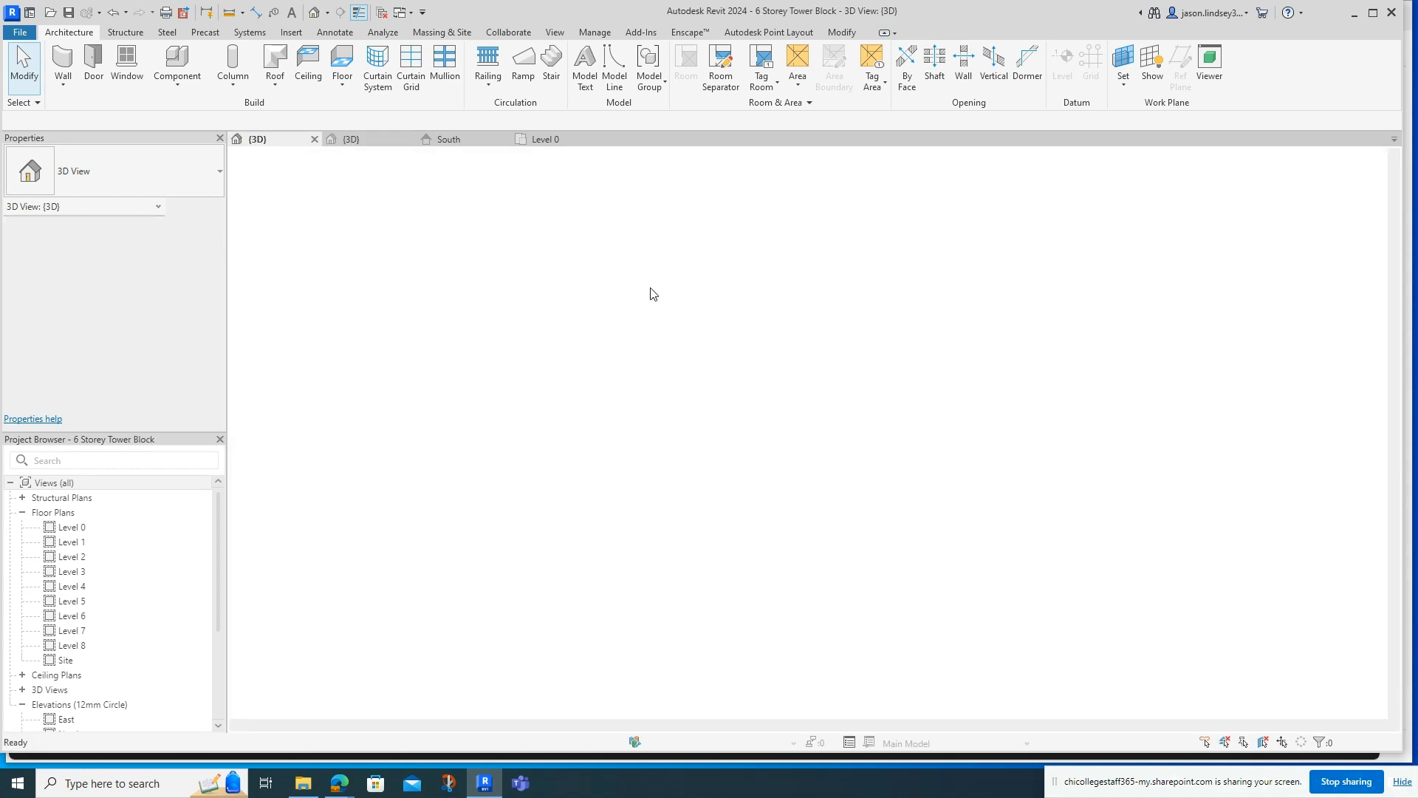
{"action": "scroll", "coordinate": [645, 254], "scroll_direction": "up", "scroll_amount": 5}
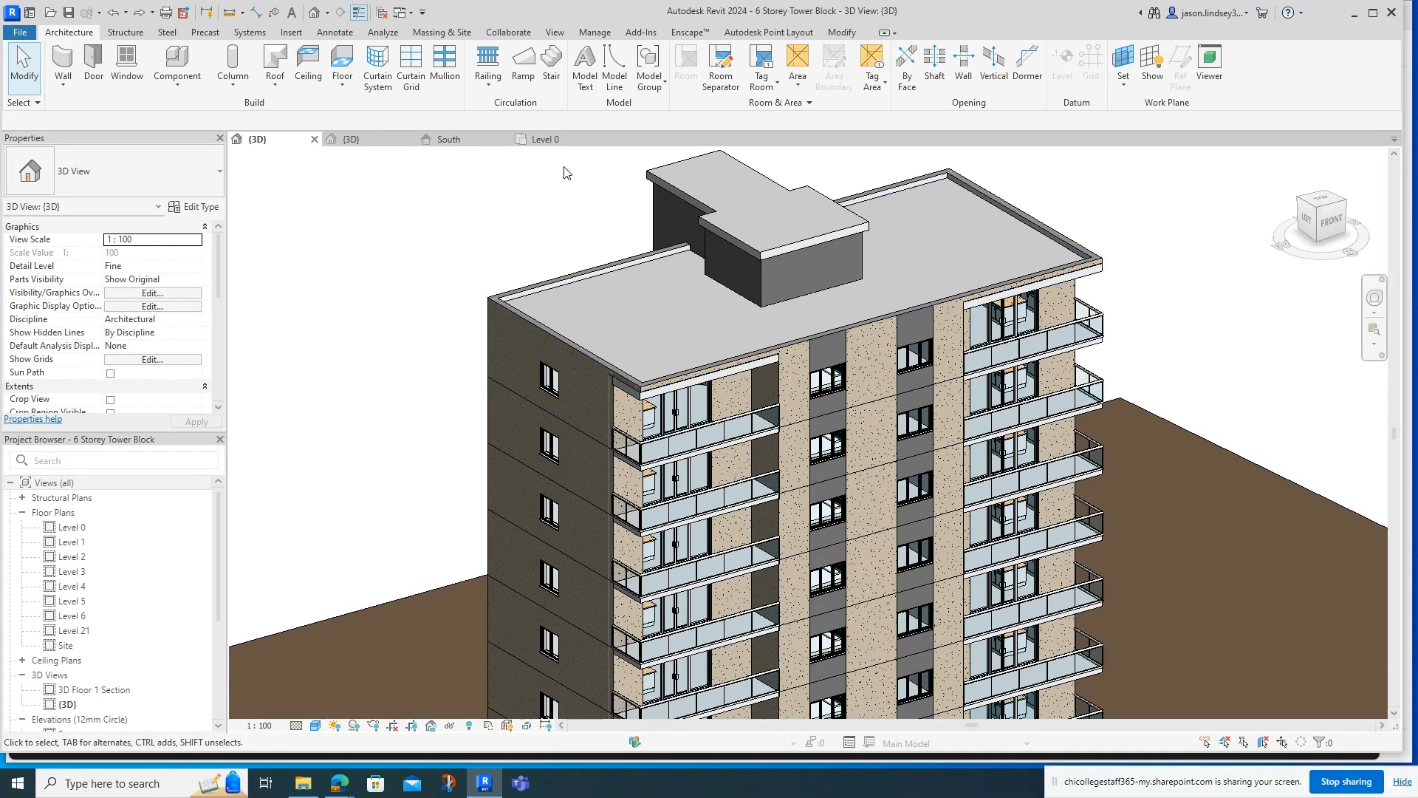
{"action": "left_click", "coordinate": [370, 141]}
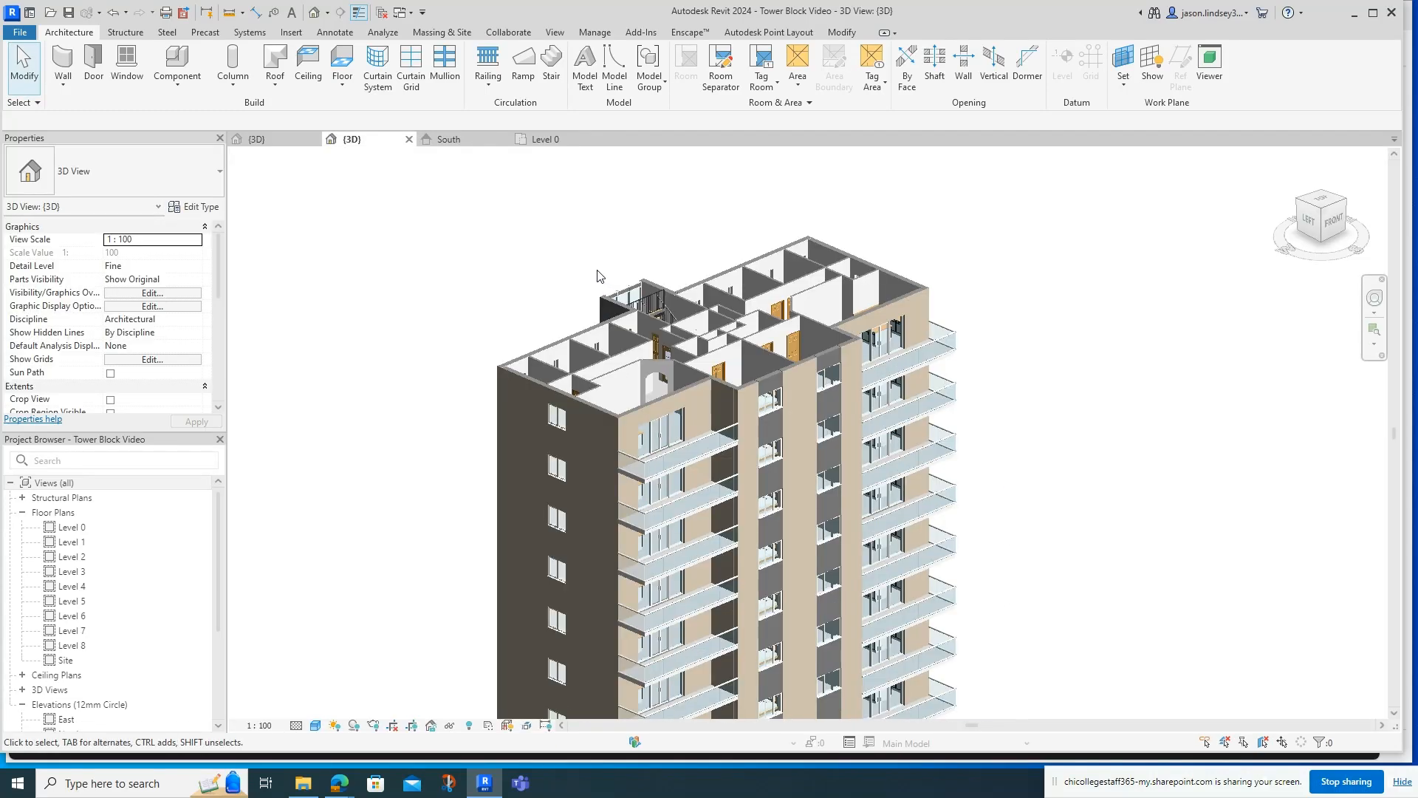
- Open the Level 8 floor plan and set its underlay base level to Level 7
{"action": "left_click", "coordinate": [87, 649]}
{"action": "double_click", "coordinate": [88, 647]}
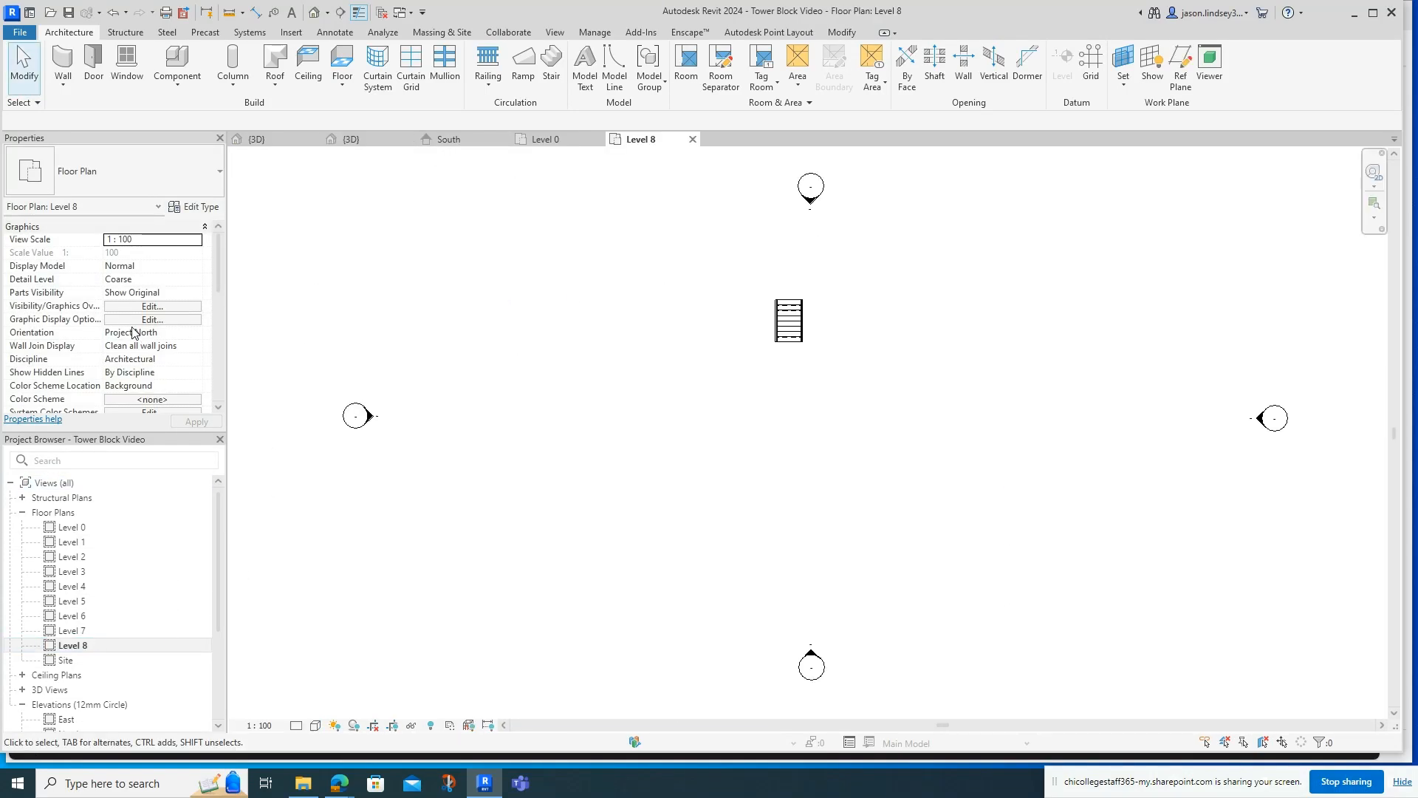
{"action": "scroll", "coordinate": [106, 330], "scroll_direction": "down", "scroll_amount": 3}
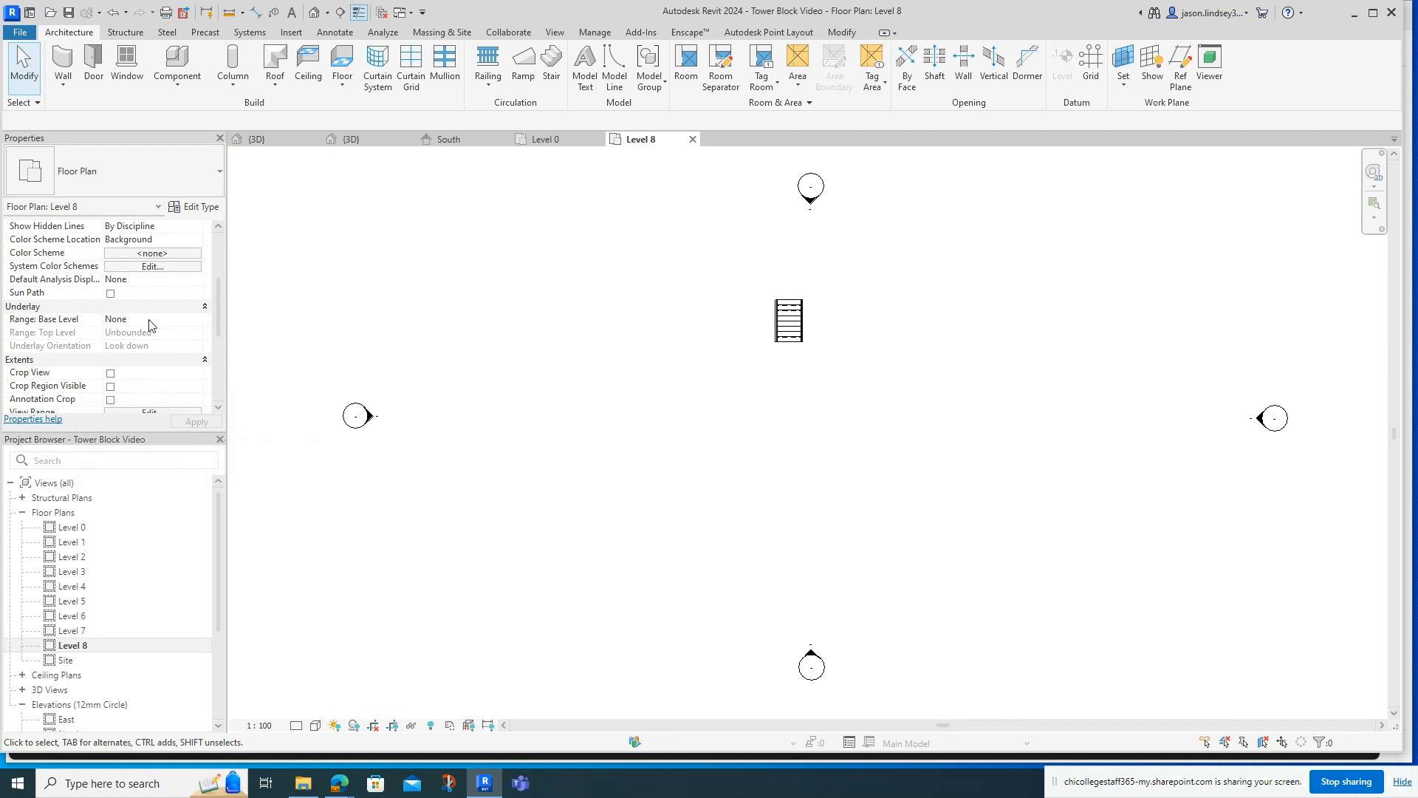
{"action": "left_click", "coordinate": [196, 320]}
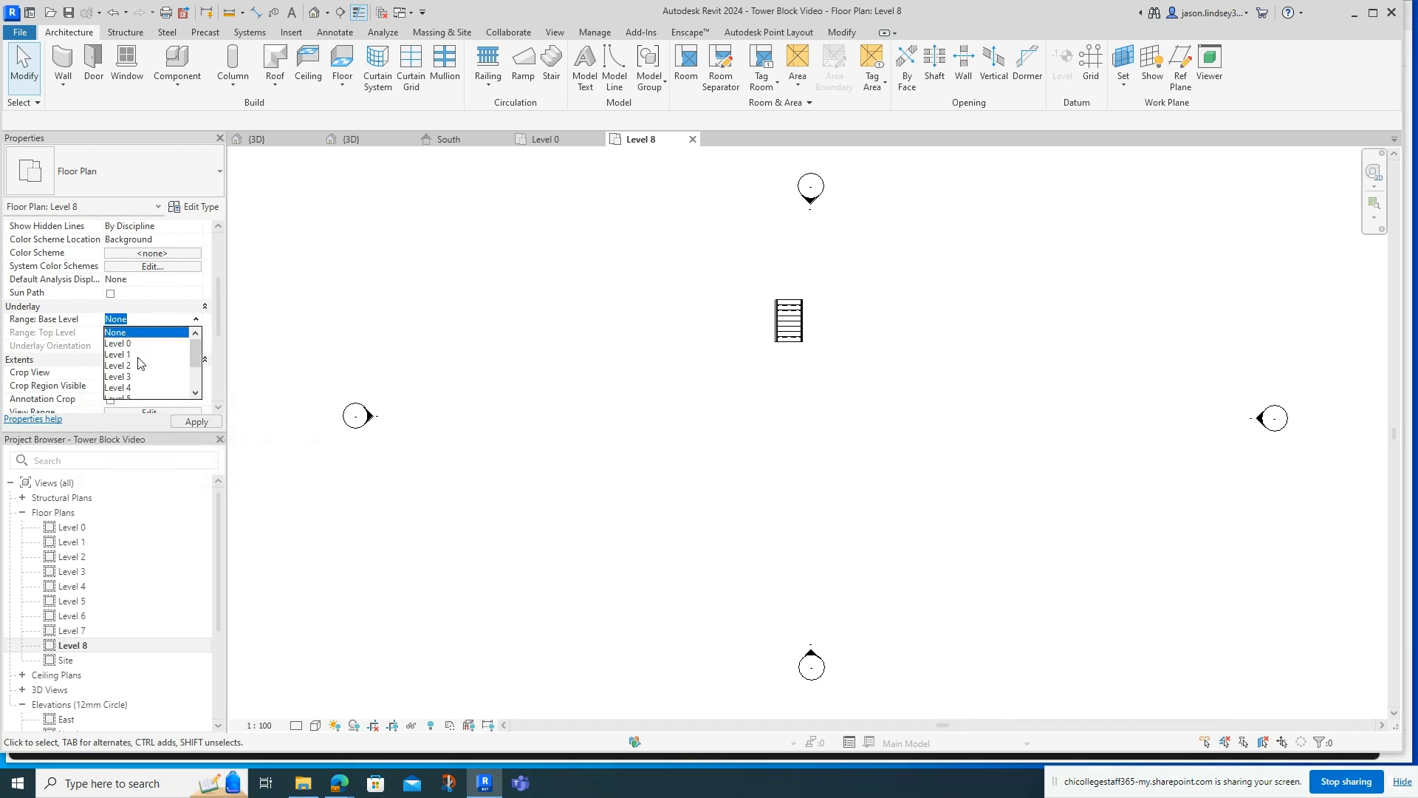
{"action": "scroll", "coordinate": [141, 369], "scroll_direction": "down", "scroll_amount": 1}
{"action": "left_click", "coordinate": [119, 388]}
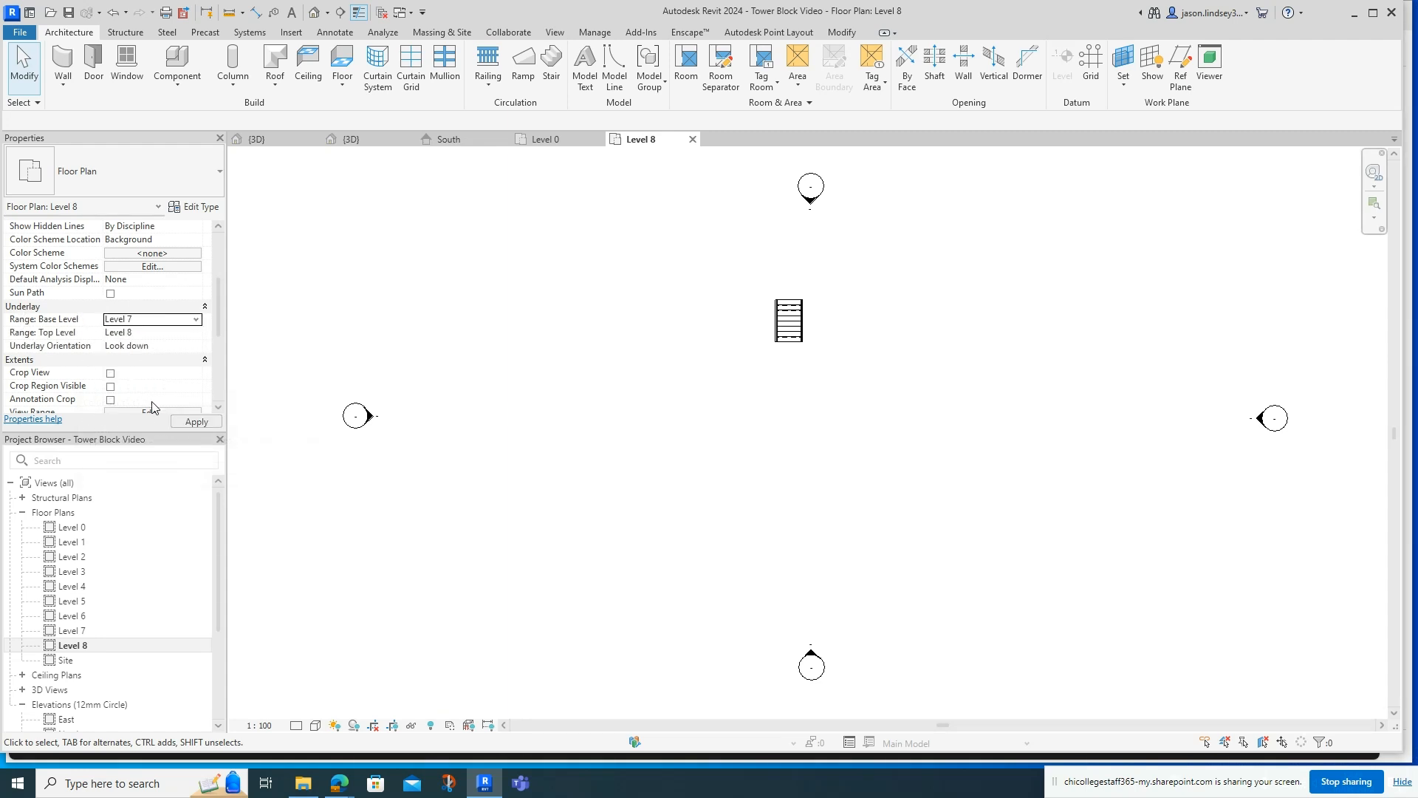
{"action": "left_click", "coordinate": [184, 425]}
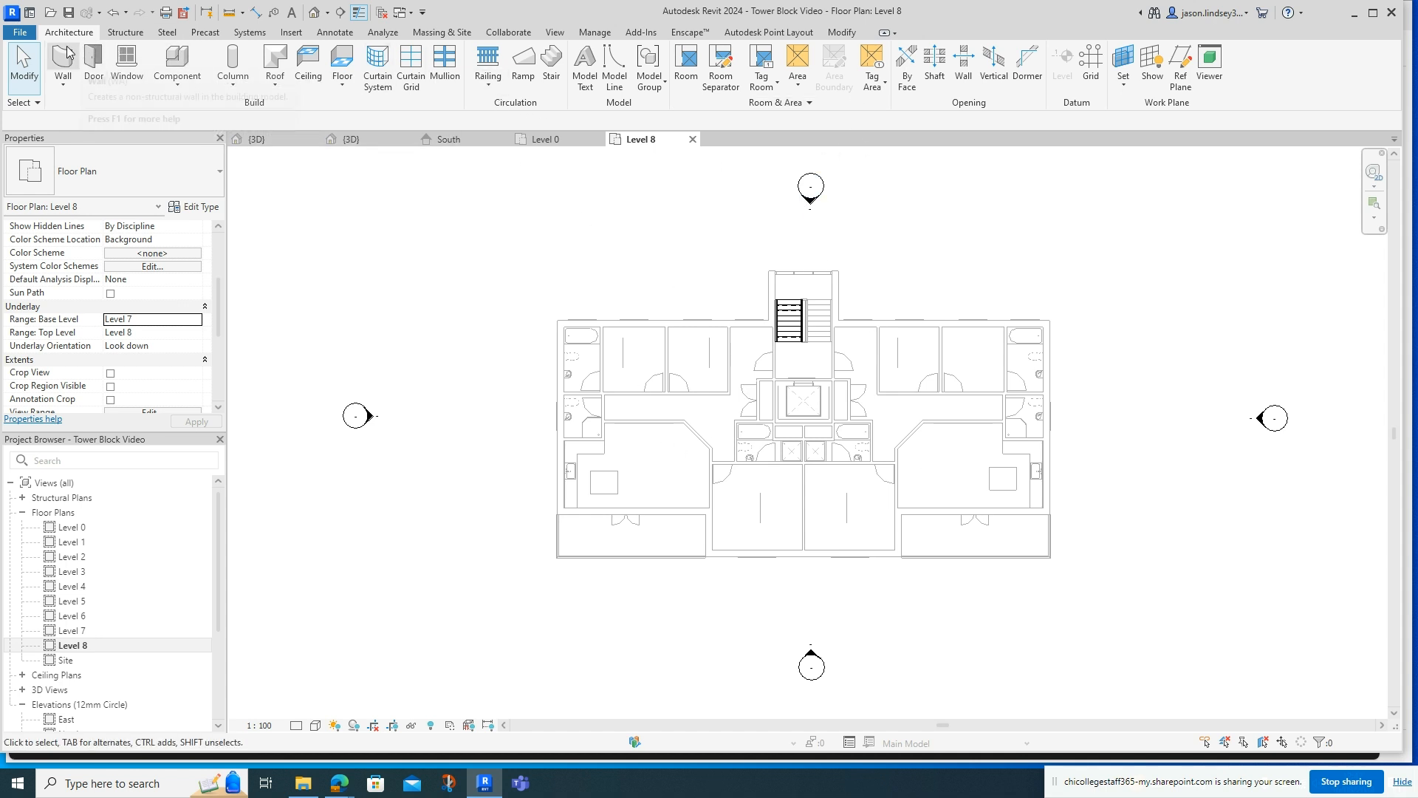
- Start a footprint roof of type Roof_Flat-4Felt-150Ins-50Scr-150Conc-12Plr and sketch a rectangular boundary along the inner faces of the main outer walls
{"action": "left_click", "coordinate": [275, 60]}
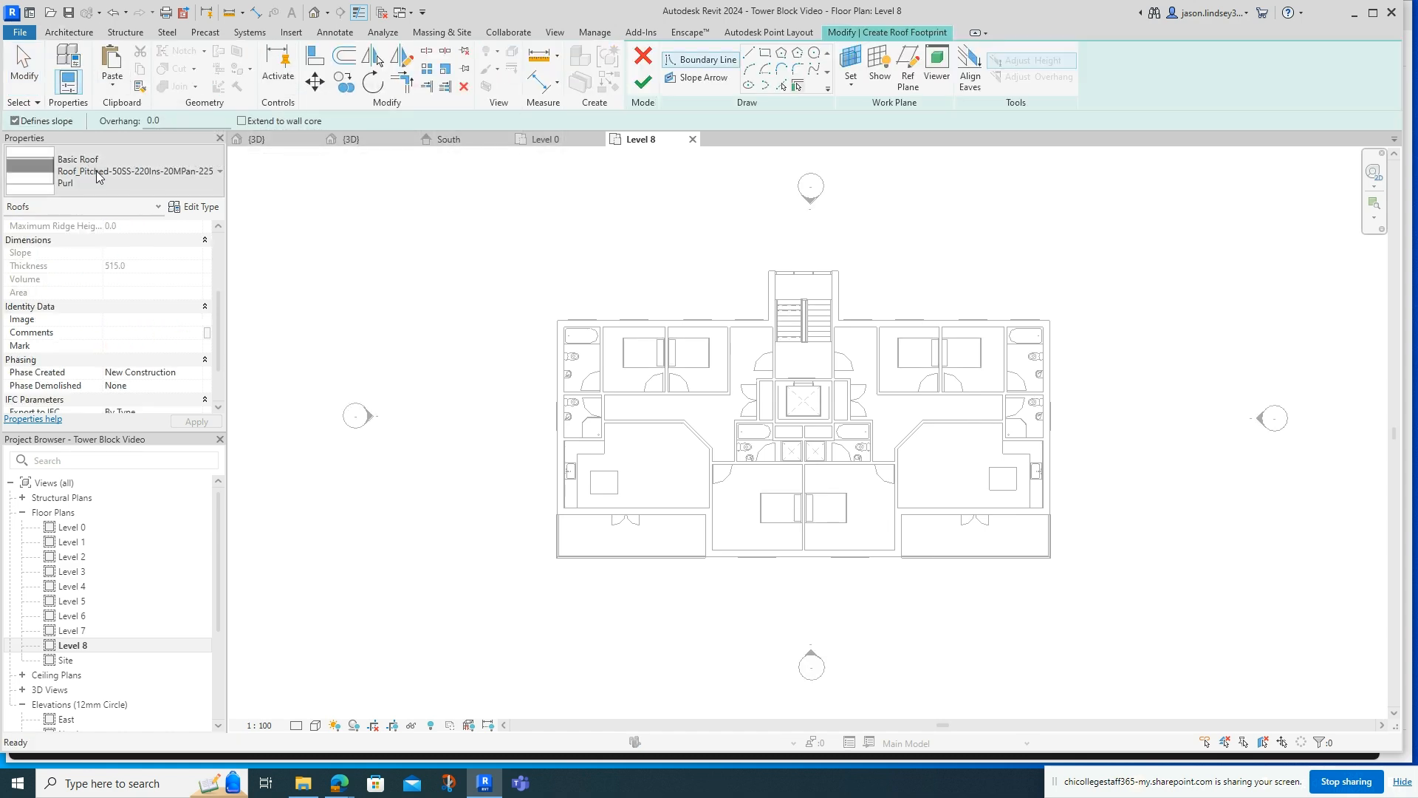
{"action": "left_click", "coordinate": [133, 172]}
{"action": "left_click", "coordinate": [83, 255]}
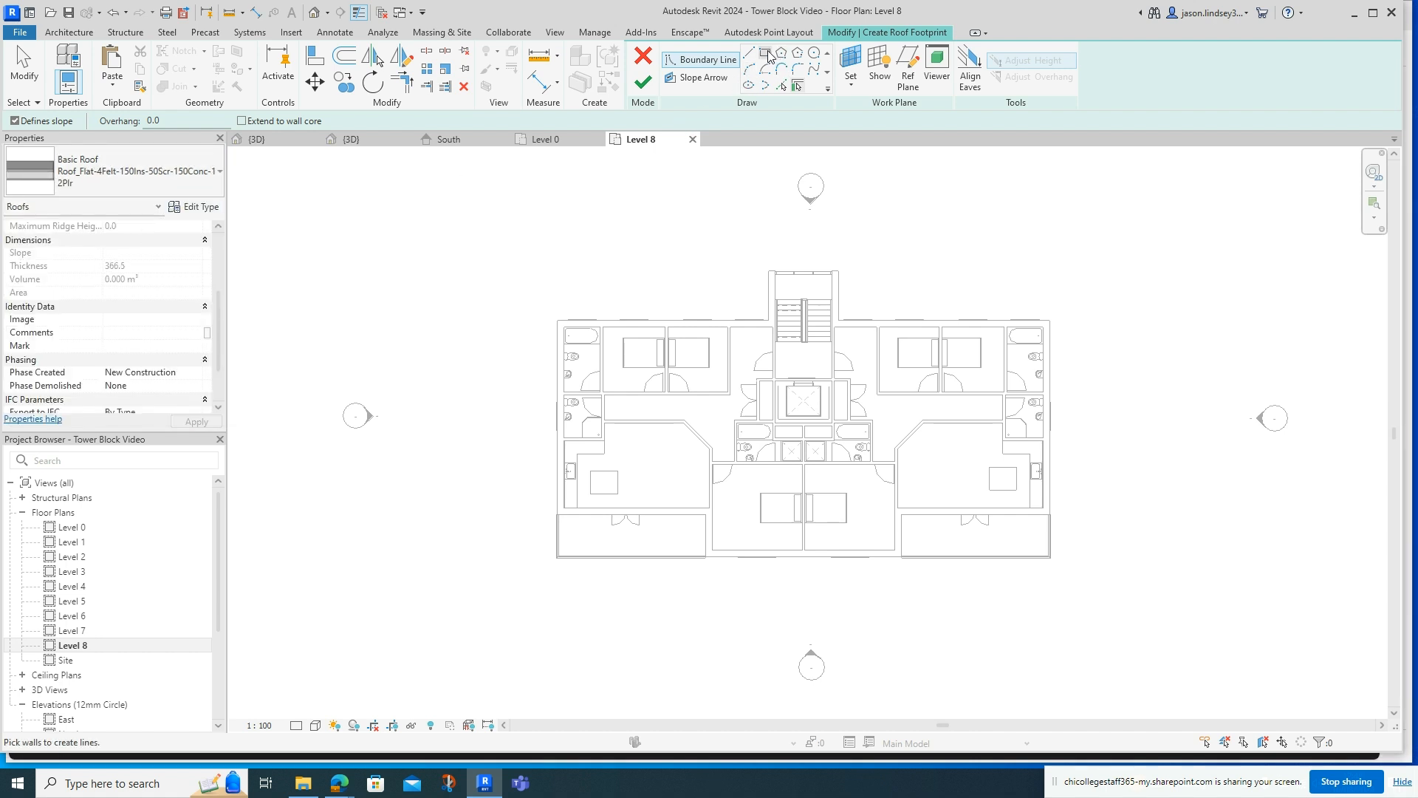
{"action": "left_click", "coordinate": [766, 53]}
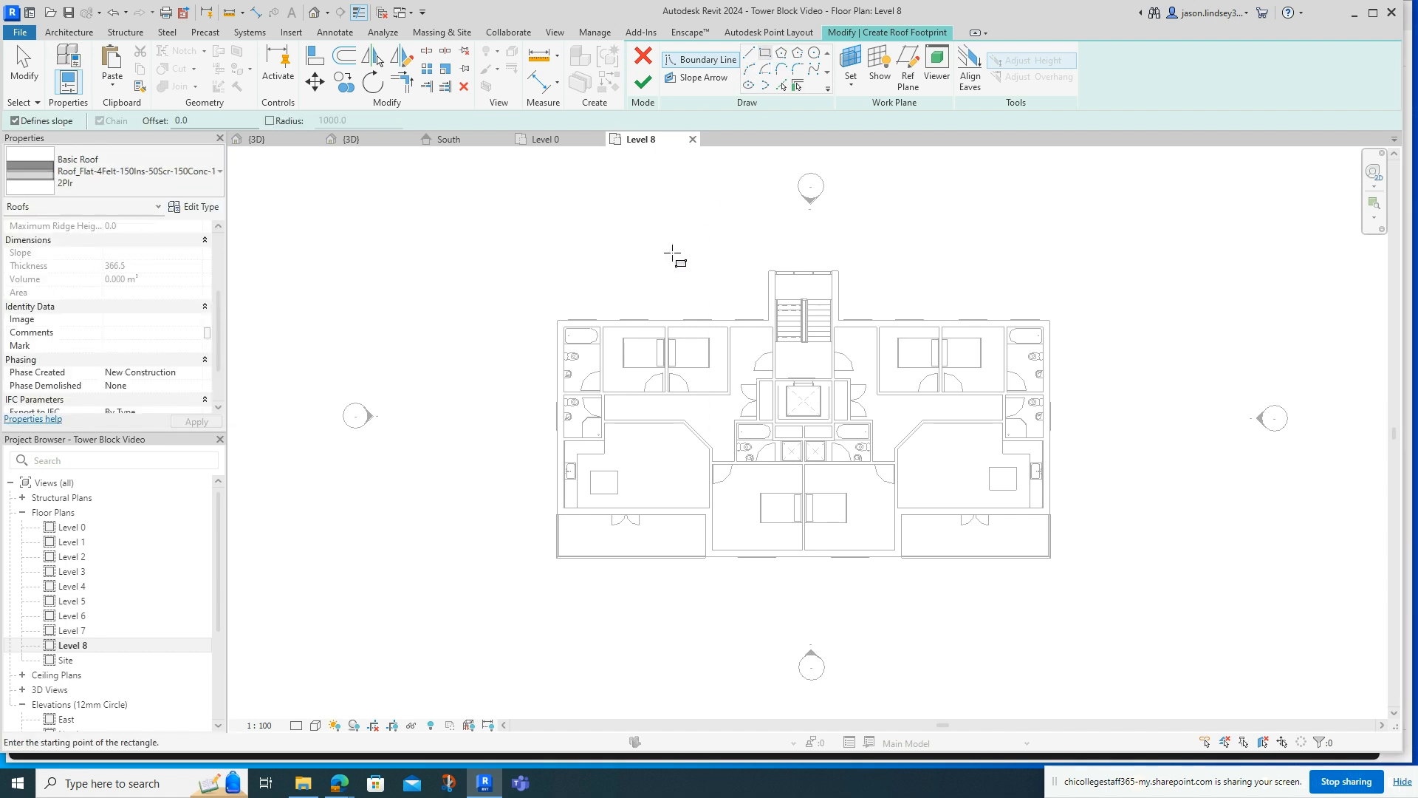
{"action": "left_click", "coordinate": [564, 326]}
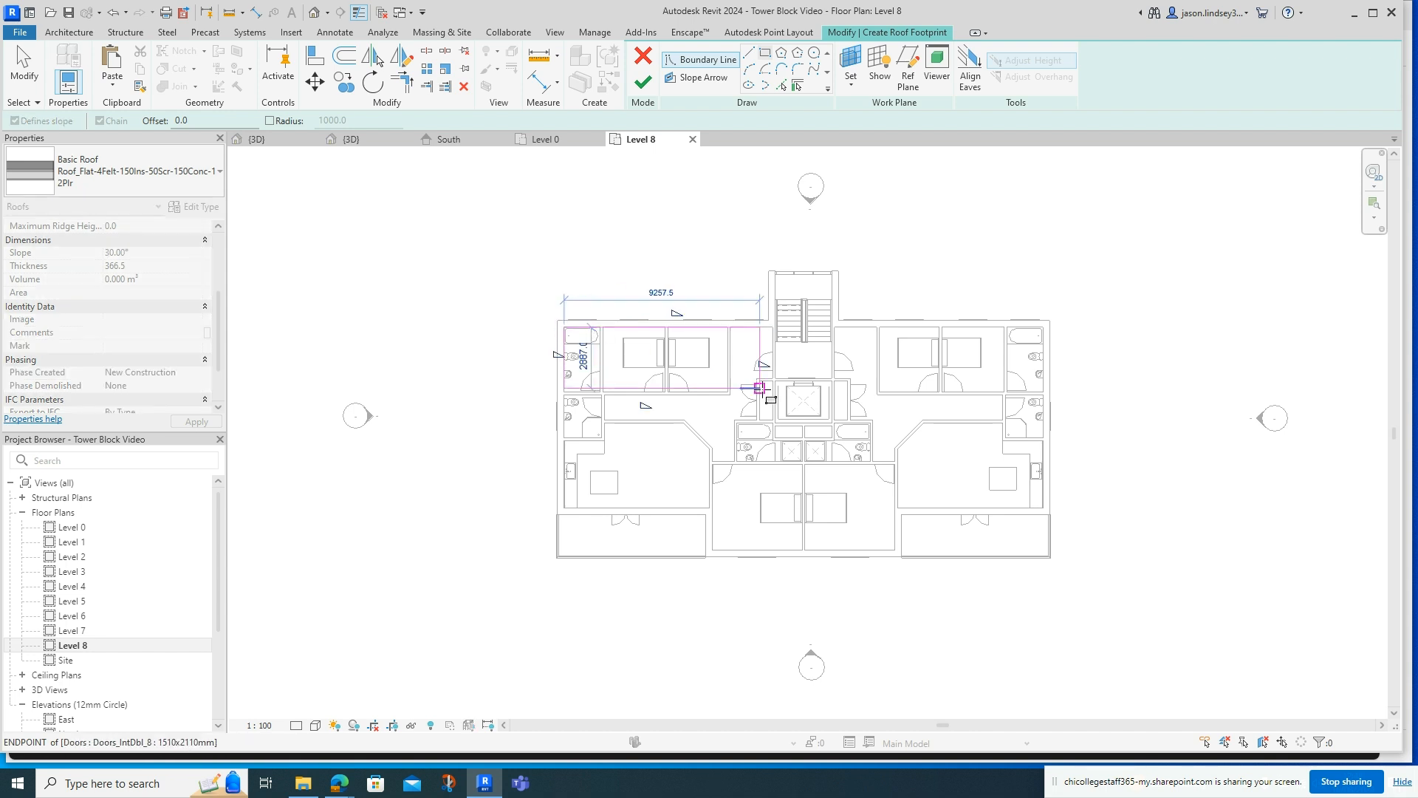
{"action": "left_click", "coordinate": [1041, 552]}
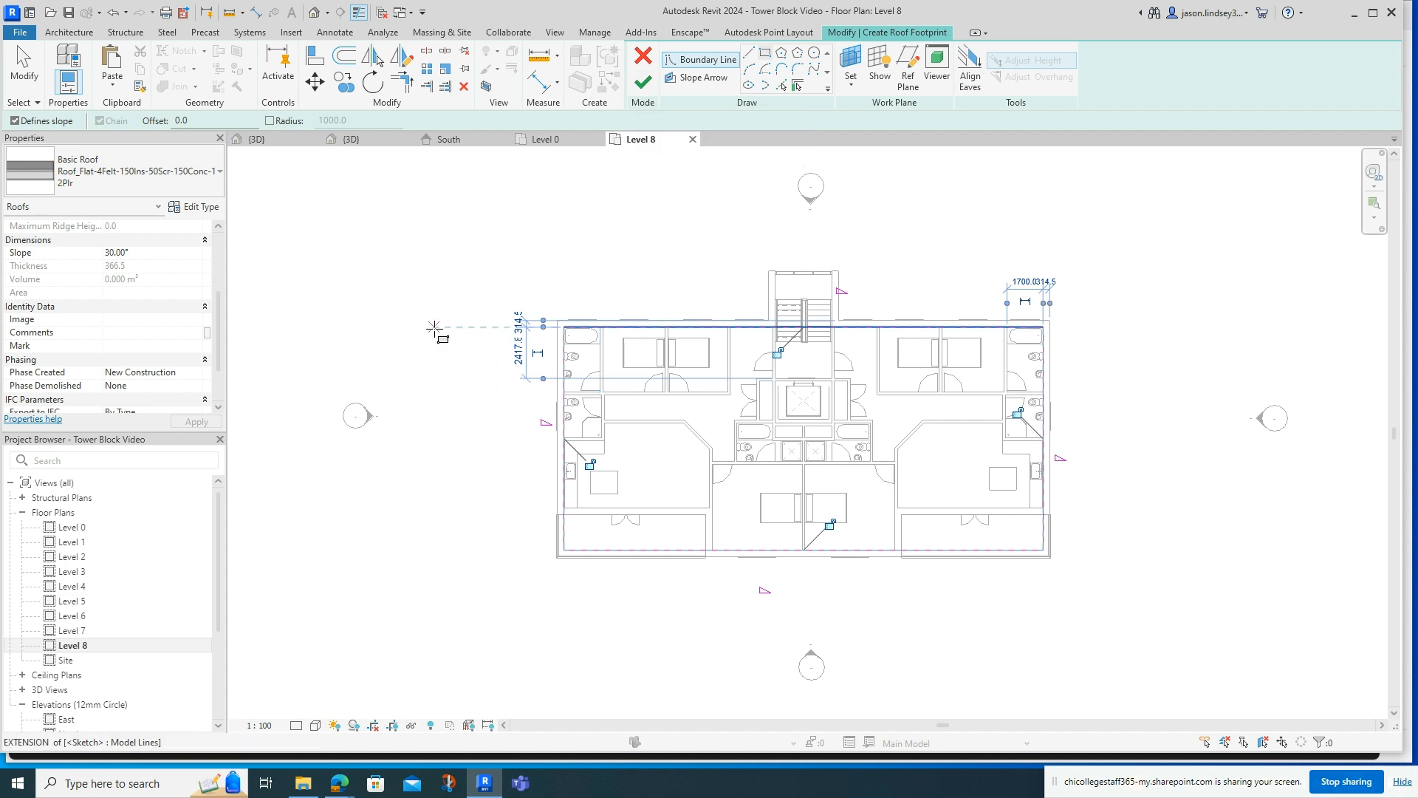
{"action": "key", "text": "Escape"}
{"action": "key", "text": "Escape"}
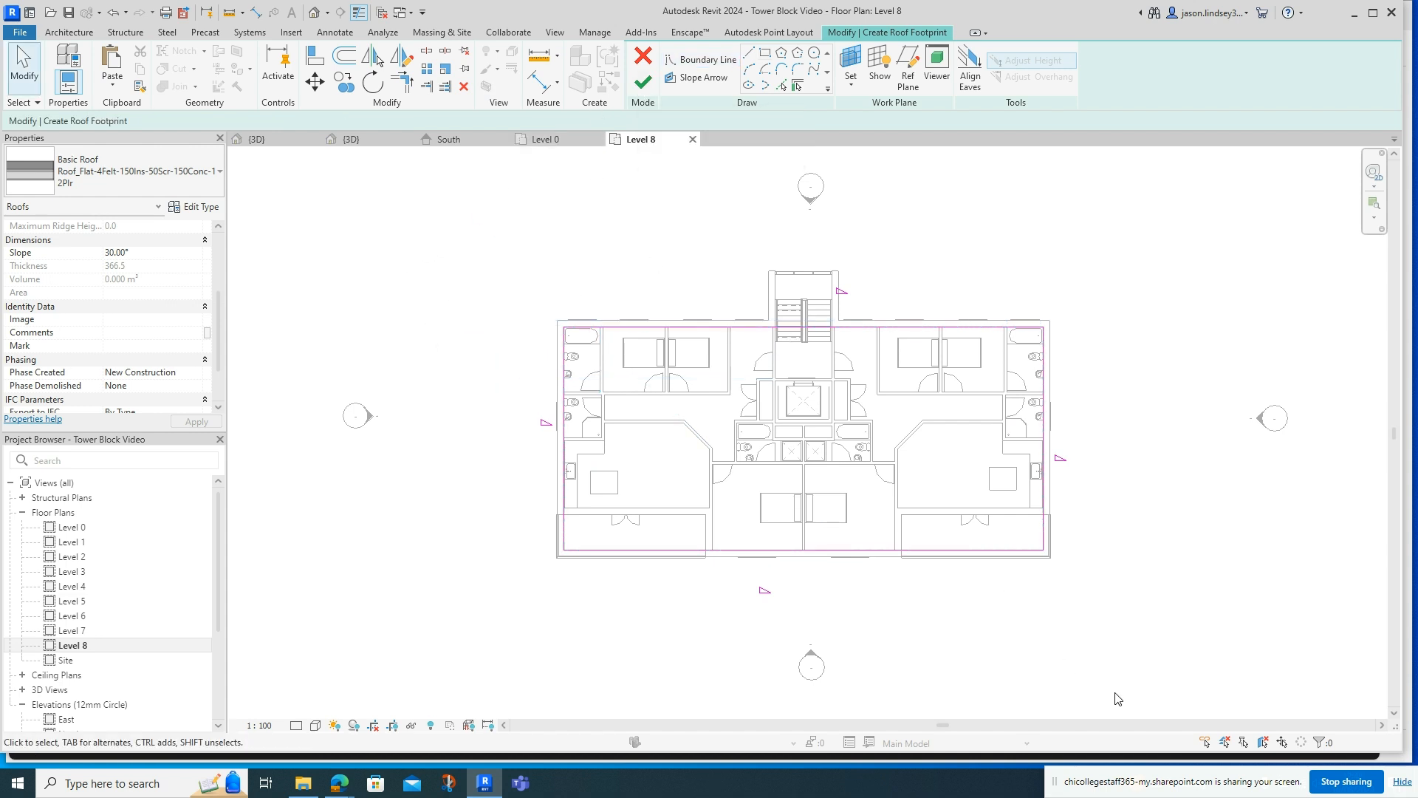
- Turn off Defines Roof Slope for all four boundary lines, finish the flat roof and return to the tower's 3D view
{"action": "left_click_drag", "start_coordinate": [1097, 597], "coordinate": [516, 272]}
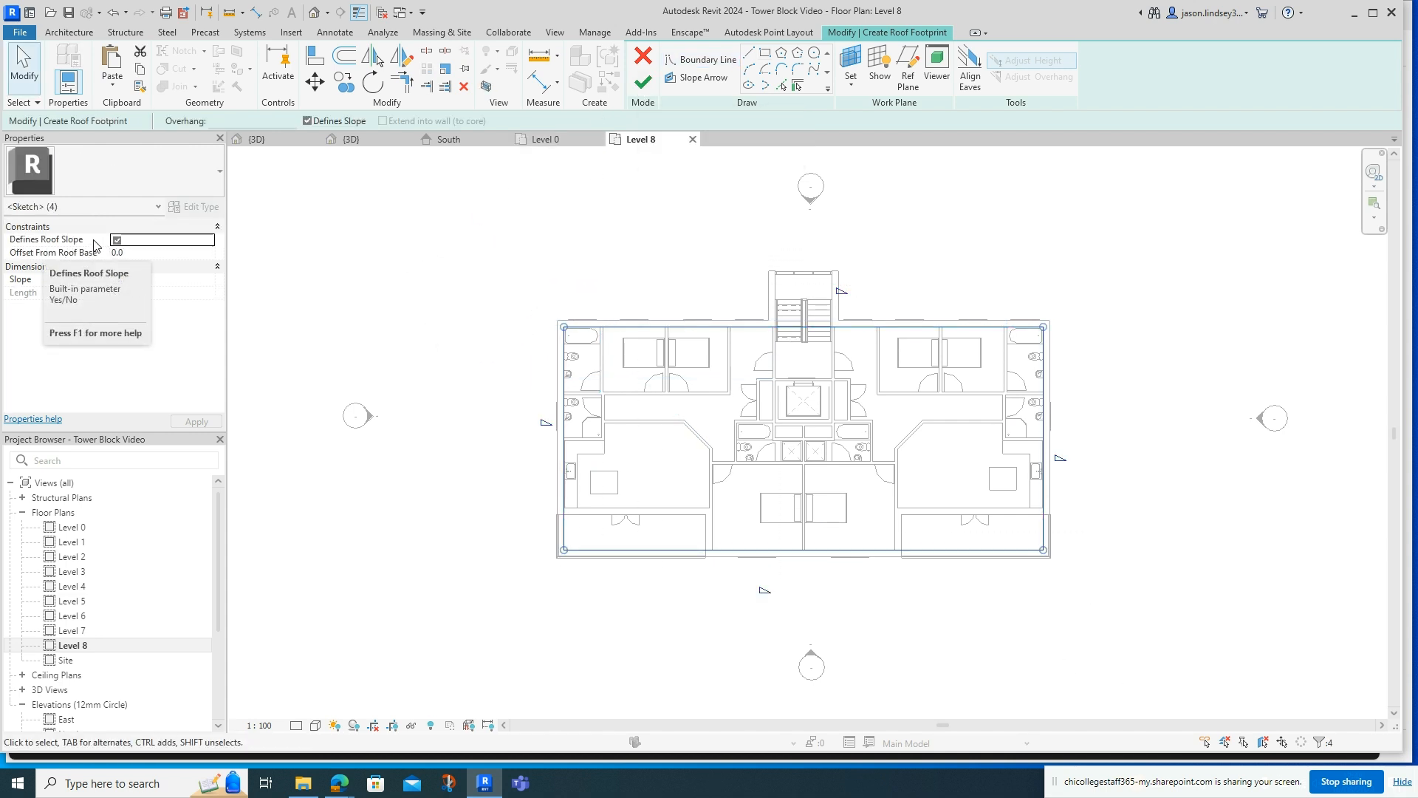
{"action": "left_click", "coordinate": [116, 241]}
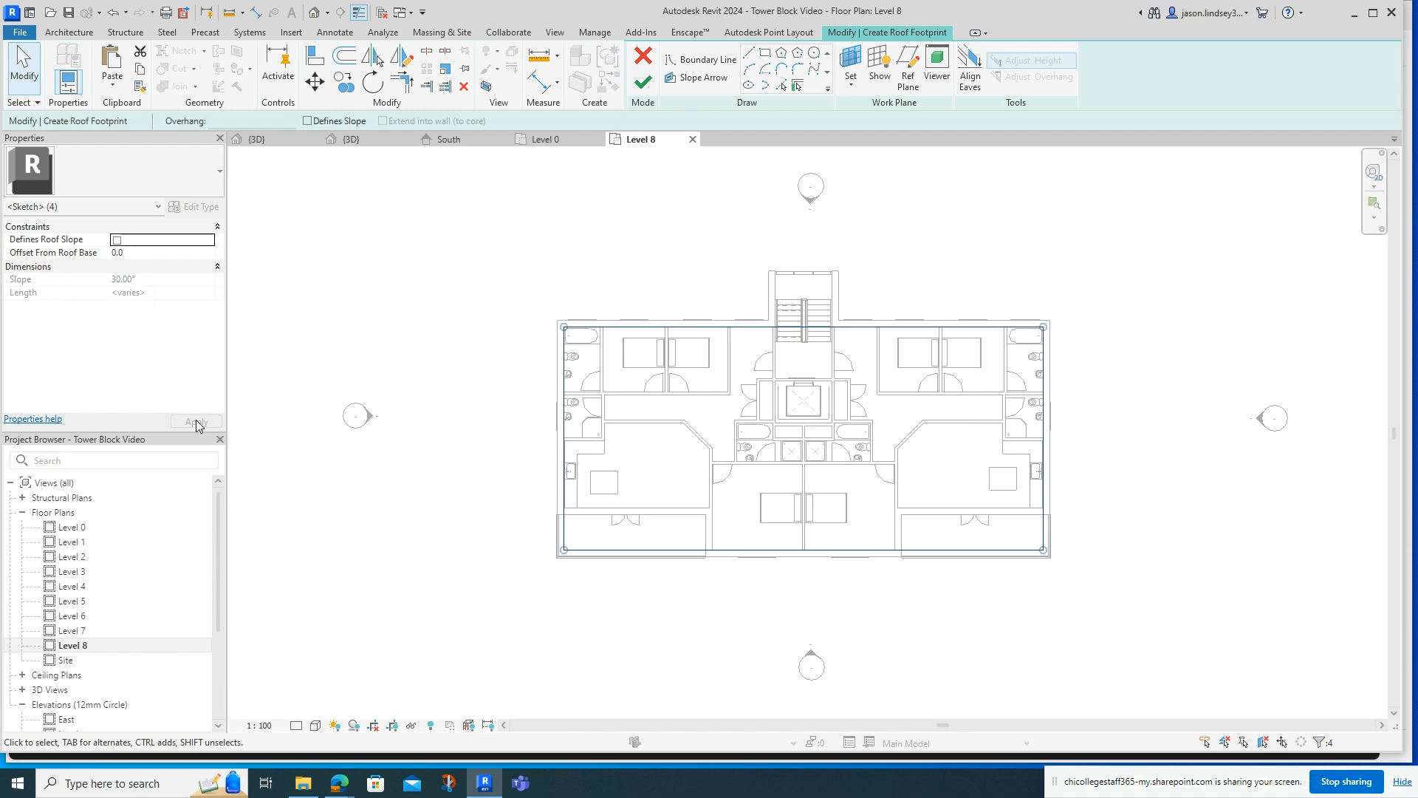
{"action": "left_click", "coordinate": [643, 82]}
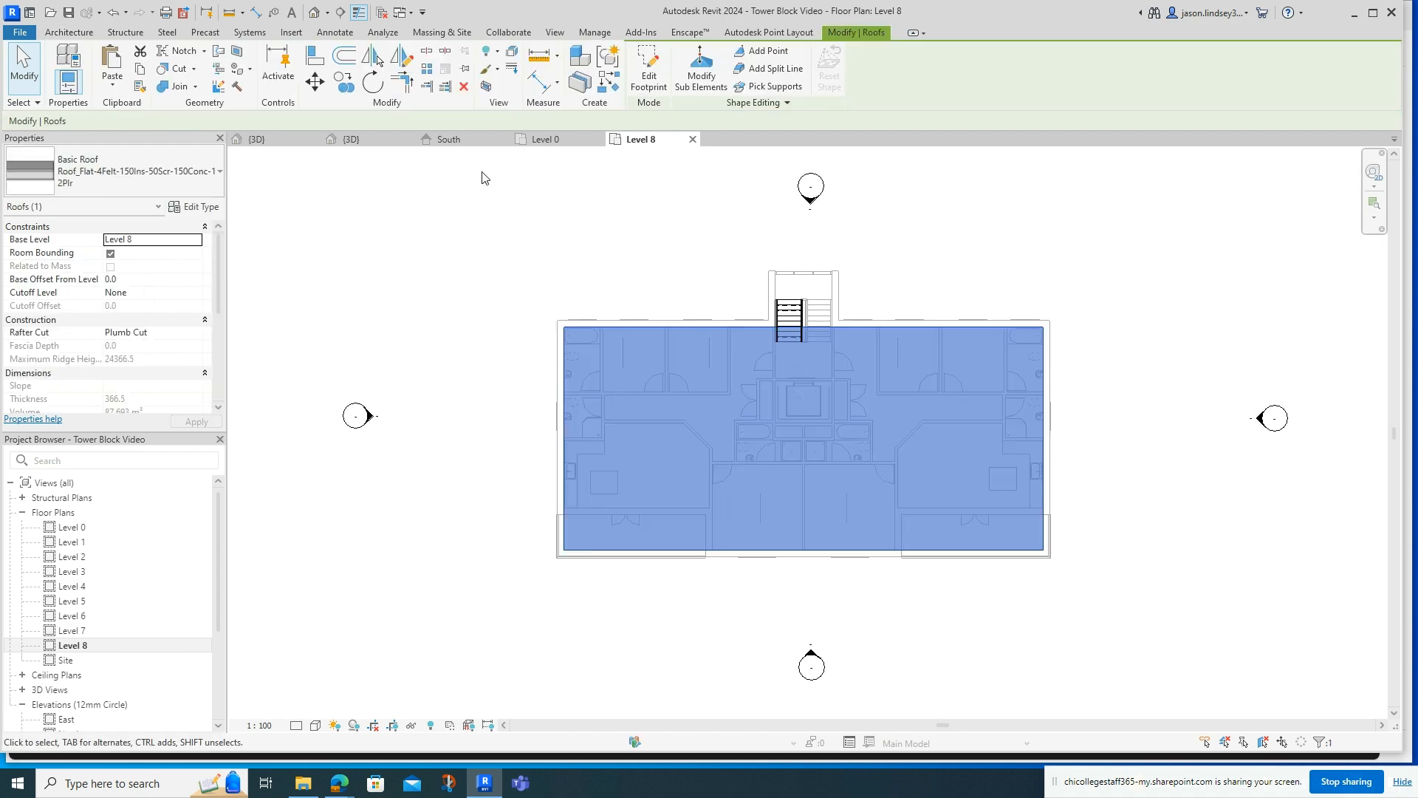
{"action": "left_click", "coordinate": [362, 144]}
{"action": "left_click", "coordinate": [459, 248]}
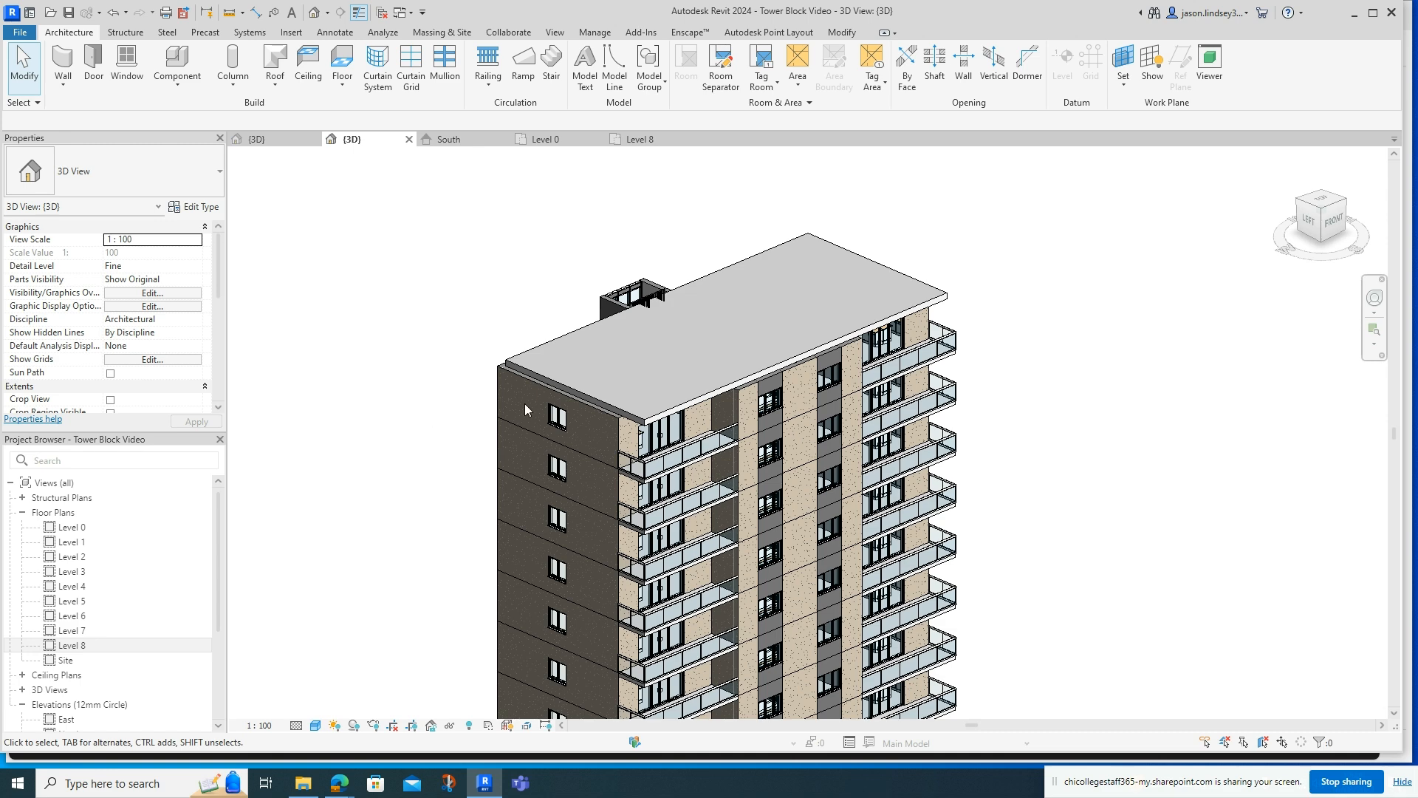
- Raise the top-storey side wall into a parapet by setting its Top Offset to 600
{"action": "scroll", "coordinate": [534, 387], "scroll_direction": "up", "scroll_amount": 5}
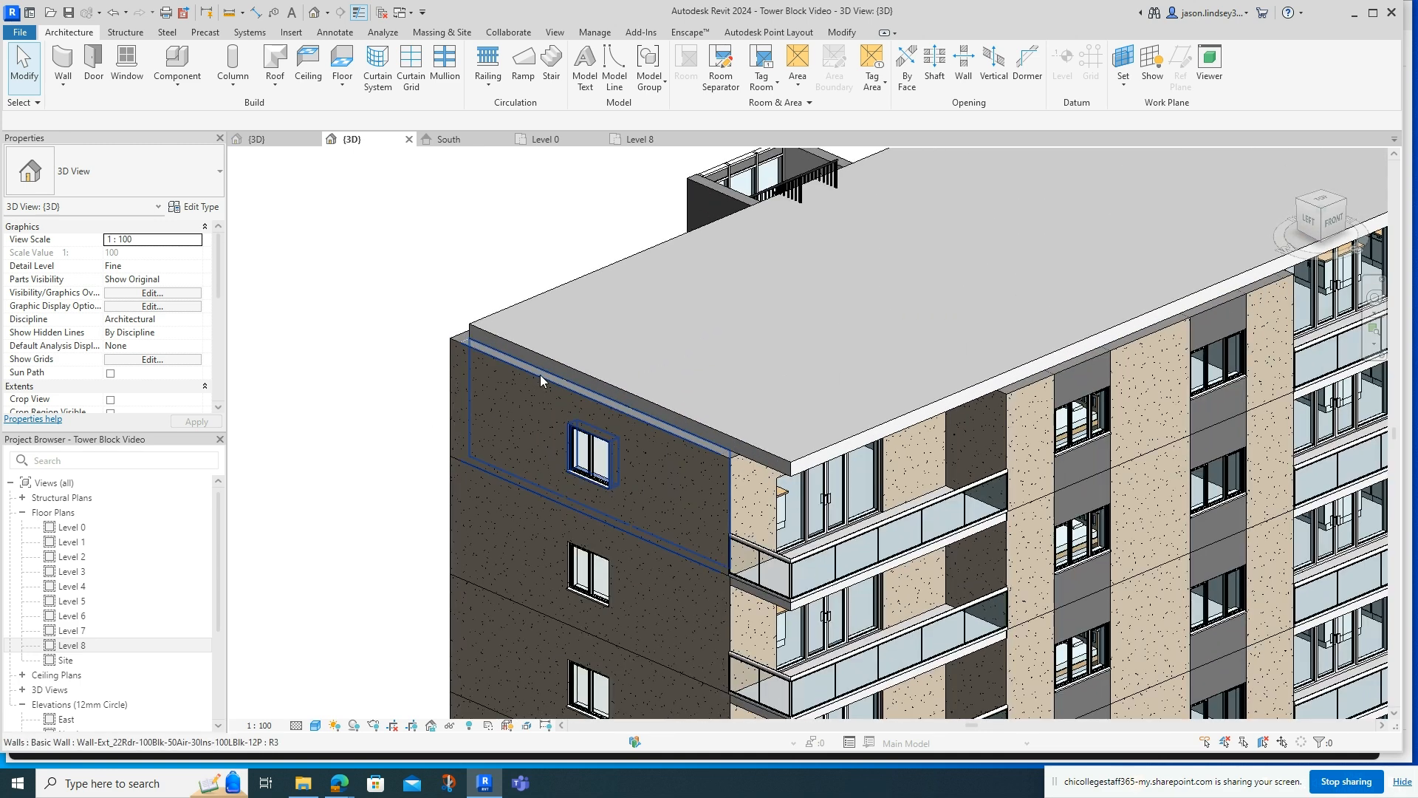
{"action": "left_click", "coordinate": [539, 375]}
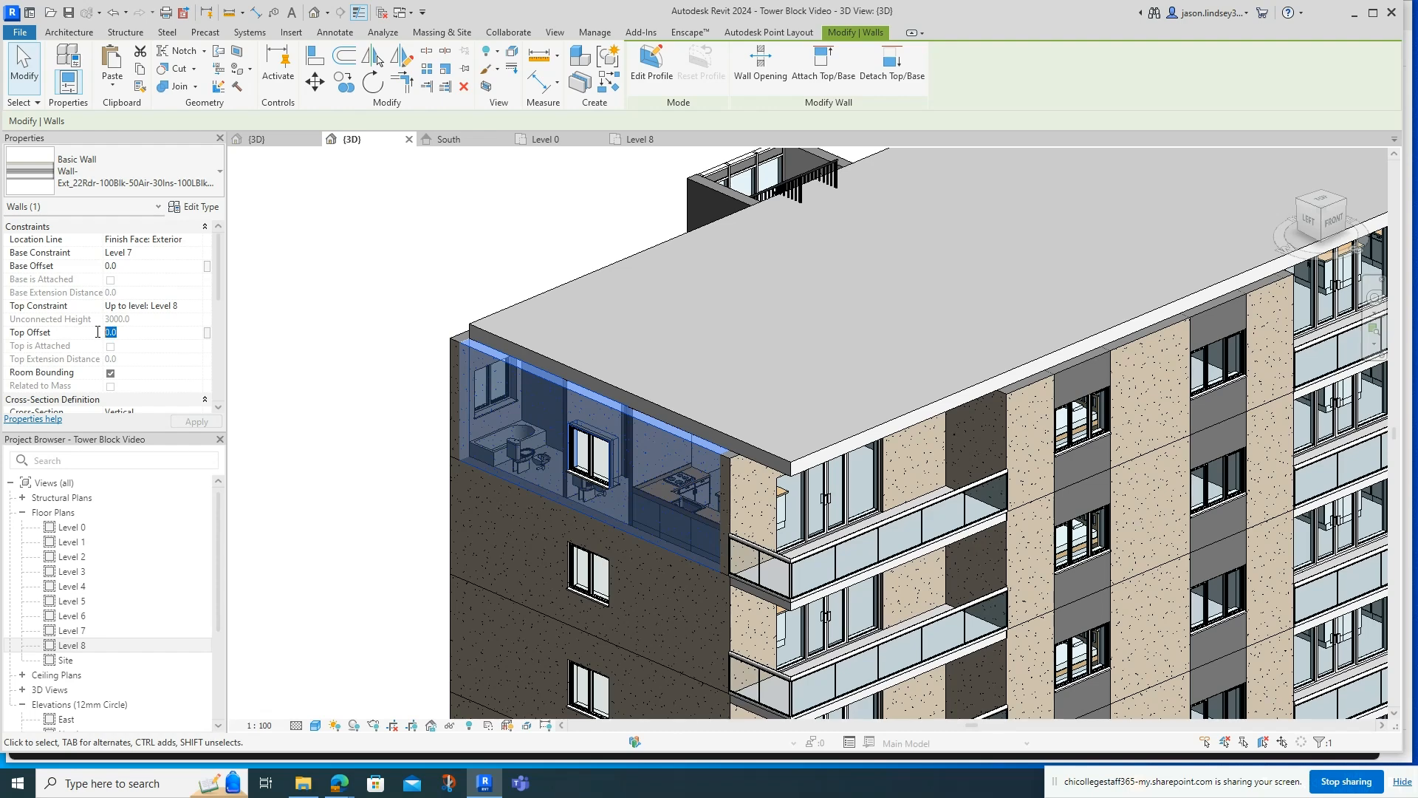
{"action": "type", "text": "60"}
{"action": "key", "text": "Return"}
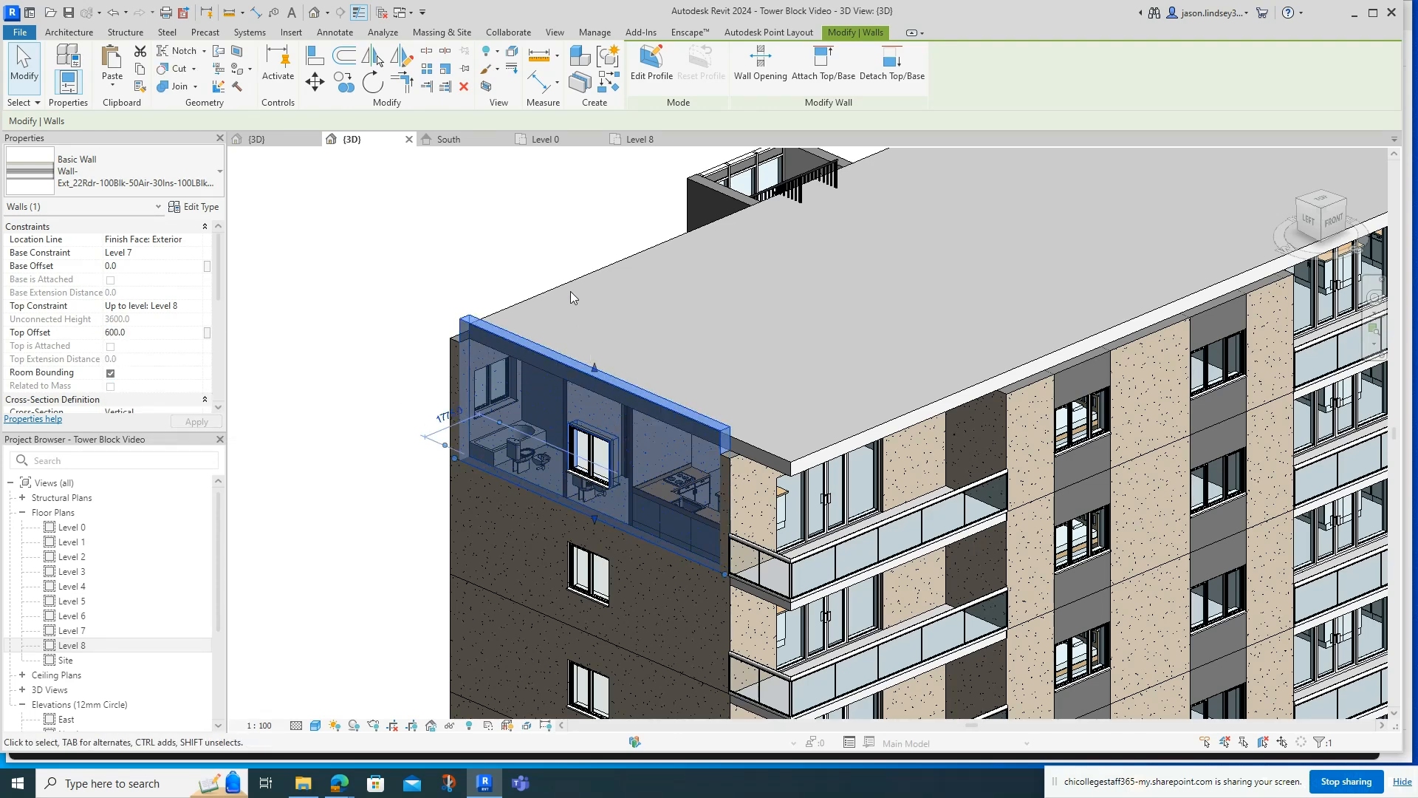
{"action": "left_click", "coordinate": [526, 216]}
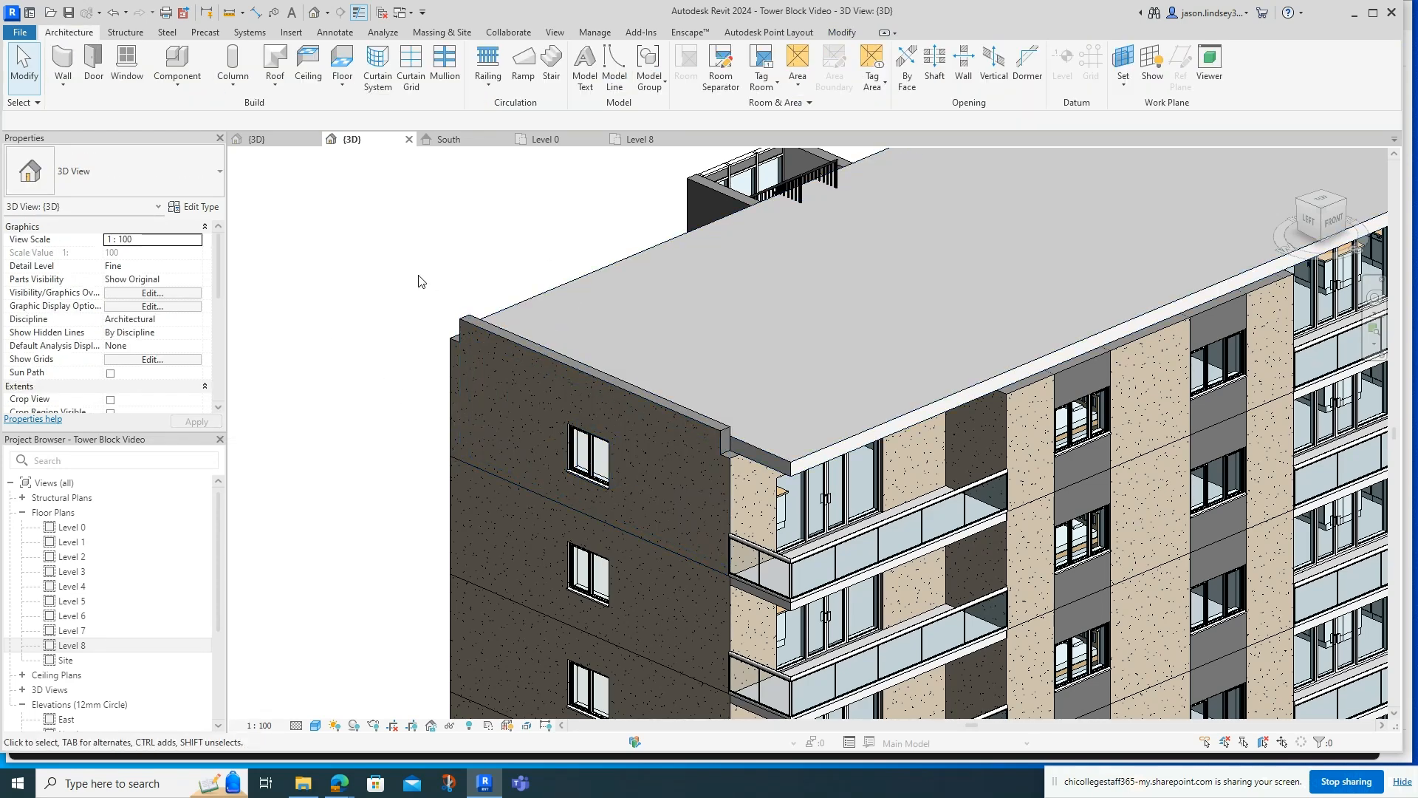
- Set the Top Offset of the top-storey rear wall beside the stairwell to 600 and clear the selection
{"action": "middle_click_drag", "start_coordinate": [419, 281], "coordinate": [813, 326], "text": "shift"}
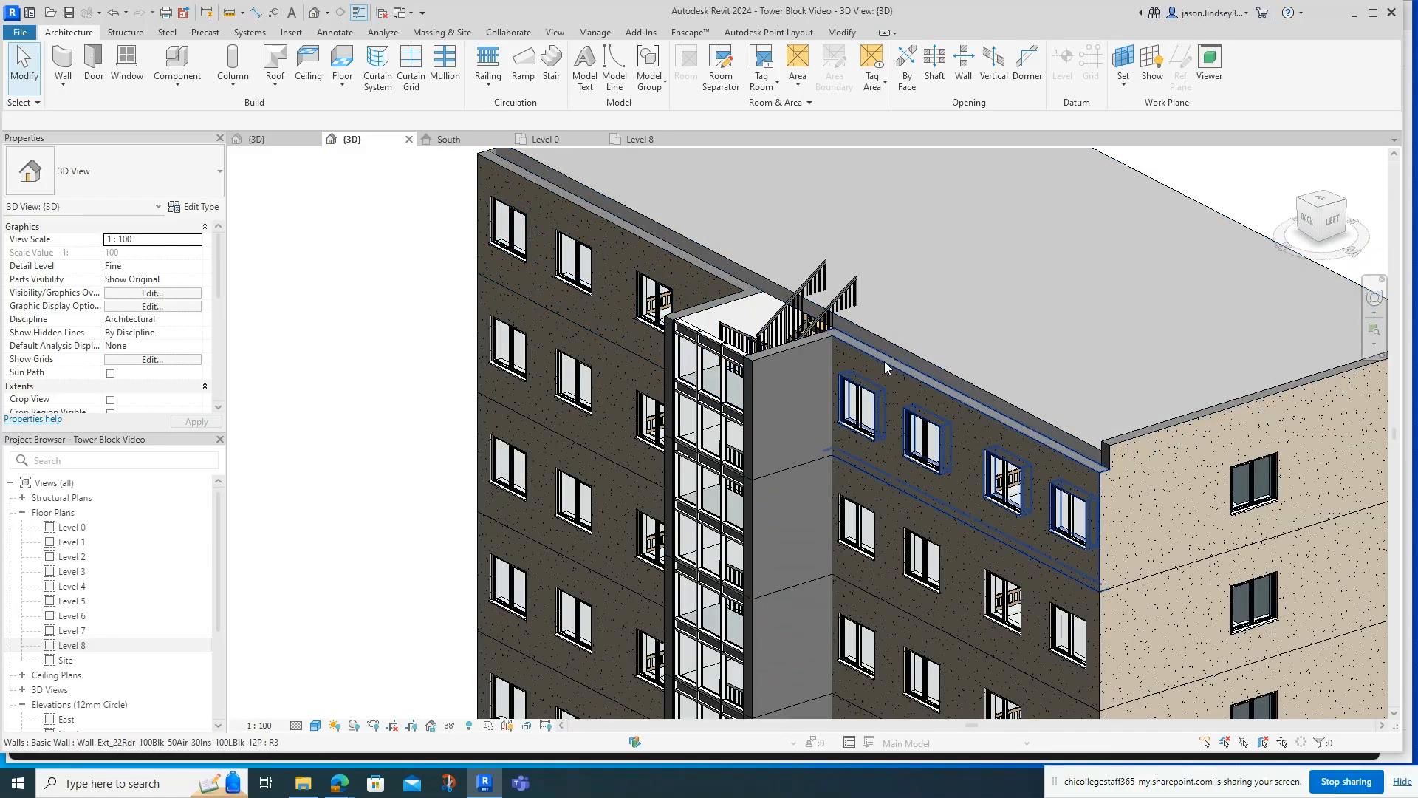
{"action": "left_click", "coordinate": [886, 367]}
{"action": "left_click", "coordinate": [135, 333]}
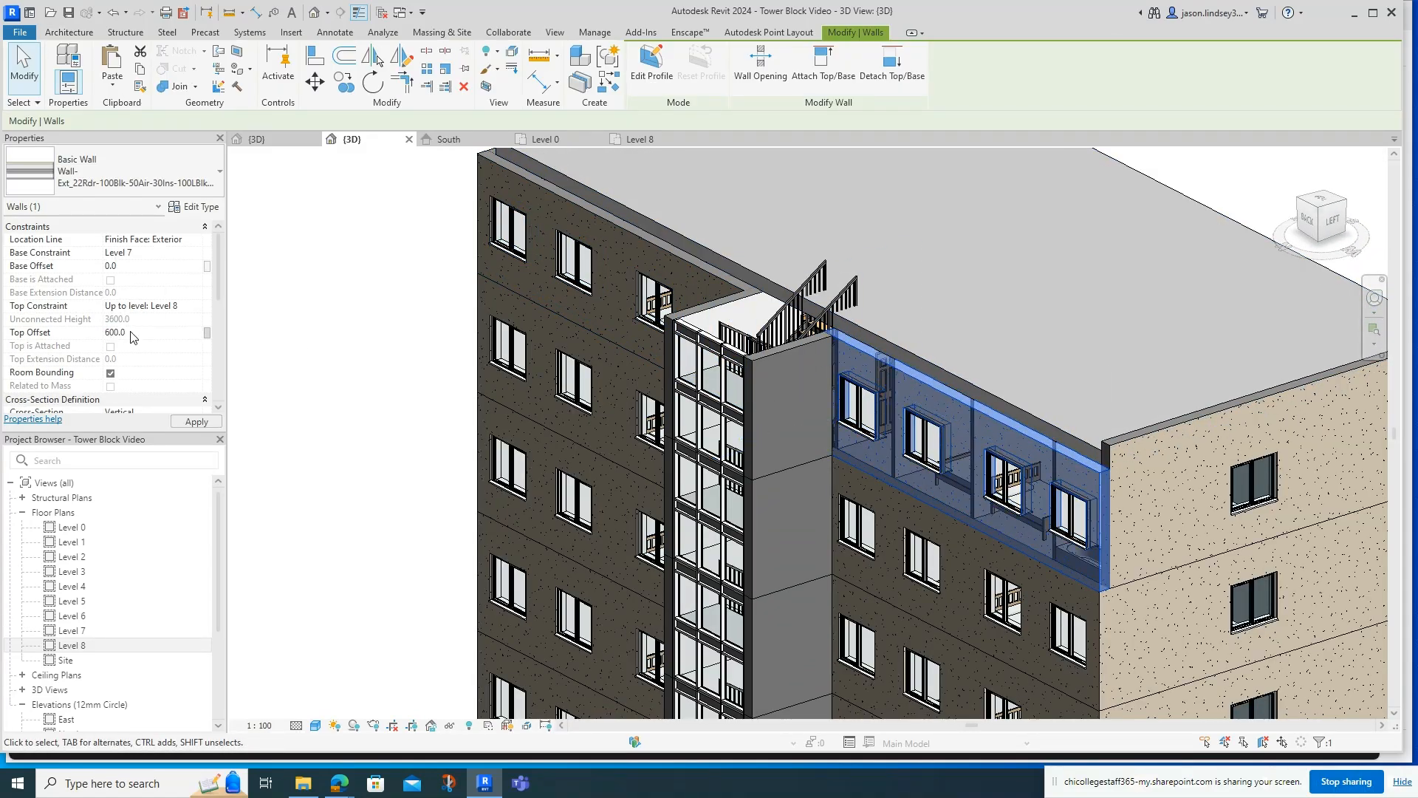
{"action": "type", "text": "600.0"}
{"action": "key", "text": "Return"}
{"action": "left_click", "coordinate": [278, 364]}
{"action": "scroll", "coordinate": [743, 388], "scroll_direction": "down", "scroll_amount": 2}
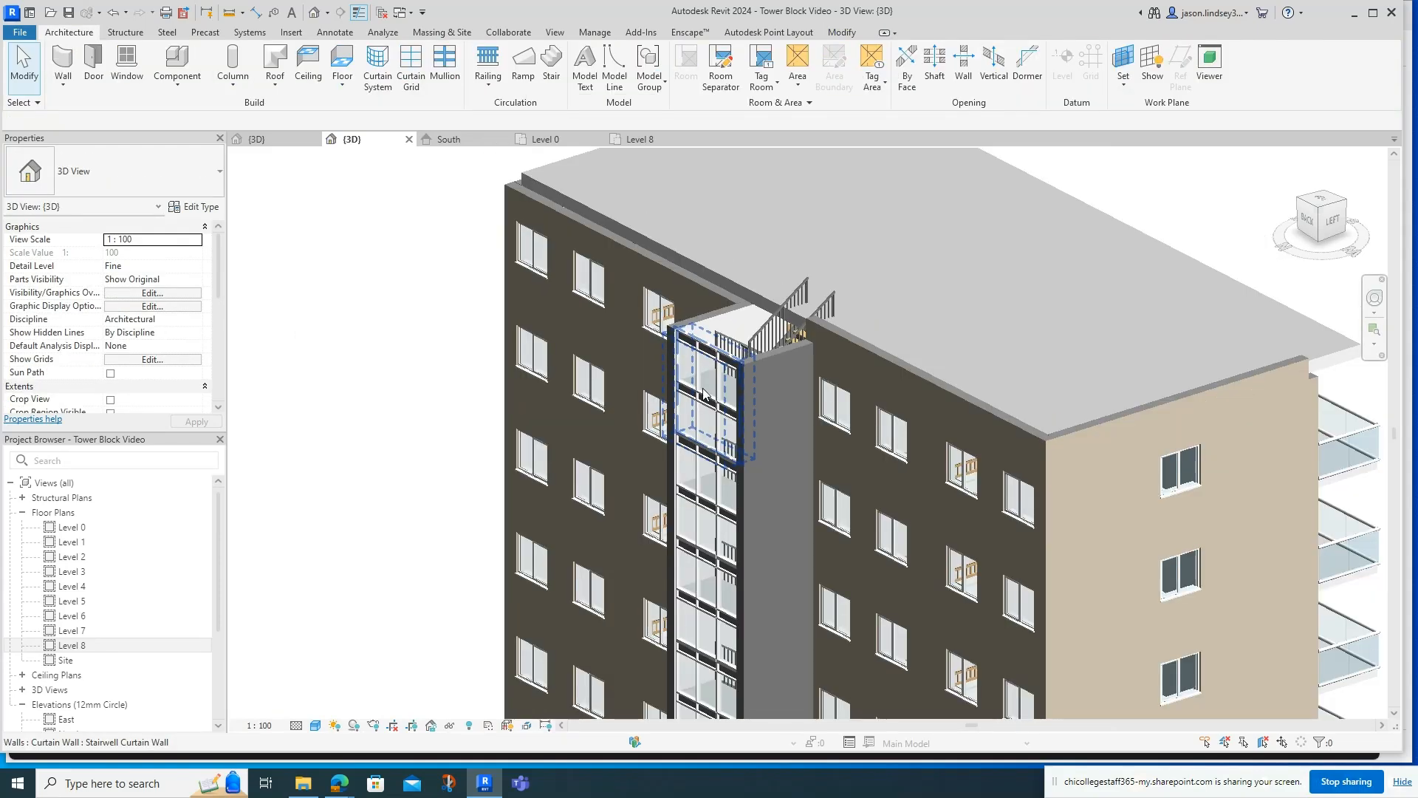
- Check the raised parapets, and examine the parapet, balcony roof edges, rooftop housing and rear facade of the 6 Storey Tower Block model
{"action": "middle_click_drag", "start_coordinate": [770, 402], "coordinate": [568, 335], "text": "shift"}
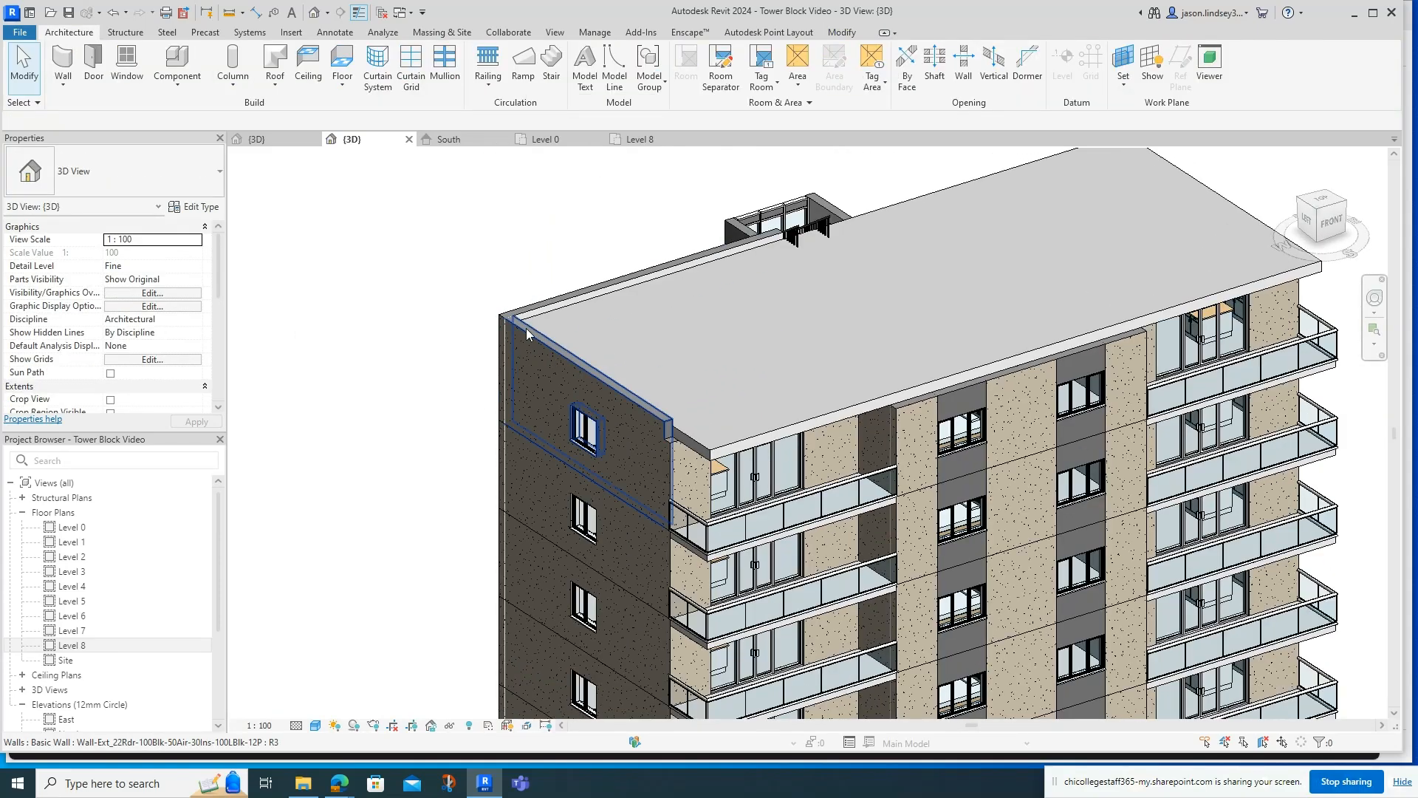
{"action": "middle_click_drag", "start_coordinate": [720, 422], "coordinate": [562, 296], "text": "shift"}
{"action": "left_click", "coordinate": [273, 142]}
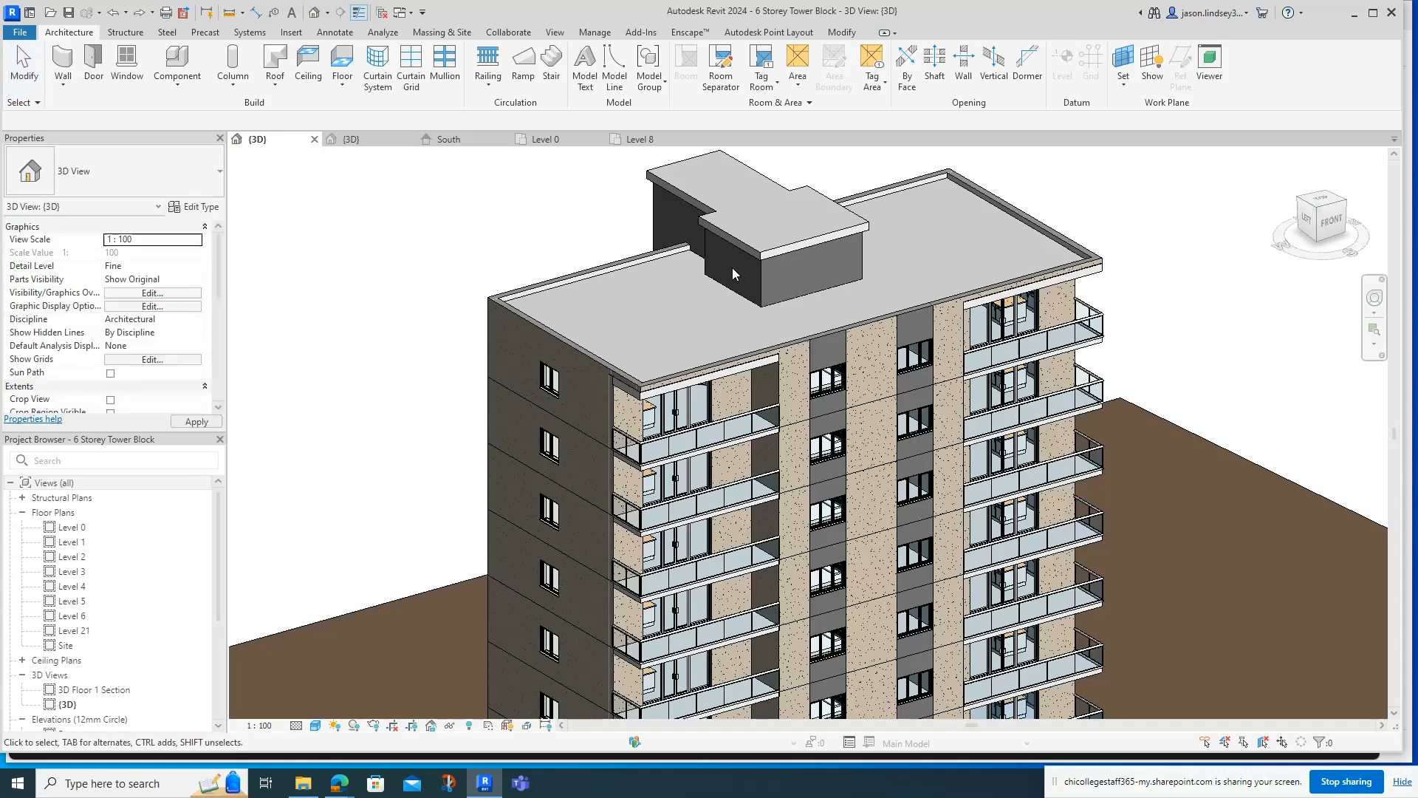
{"action": "scroll", "coordinate": [618, 389], "scroll_direction": "up", "scroll_amount": 2}
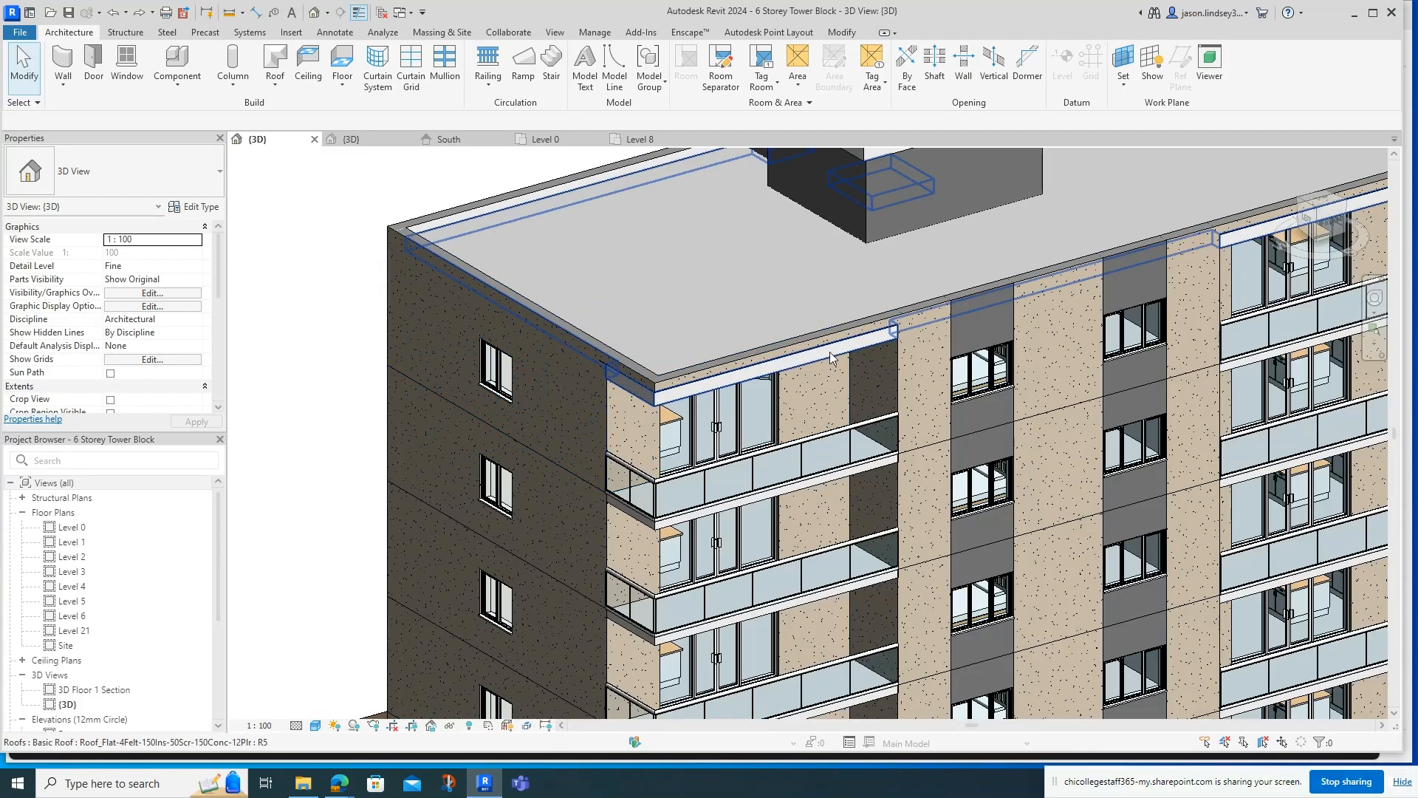
{"action": "scroll", "coordinate": [946, 316], "scroll_direction": "down", "scroll_amount": 3}
{"action": "middle_click_drag", "start_coordinate": [857, 281], "coordinate": [653, 380], "text": "shift"}
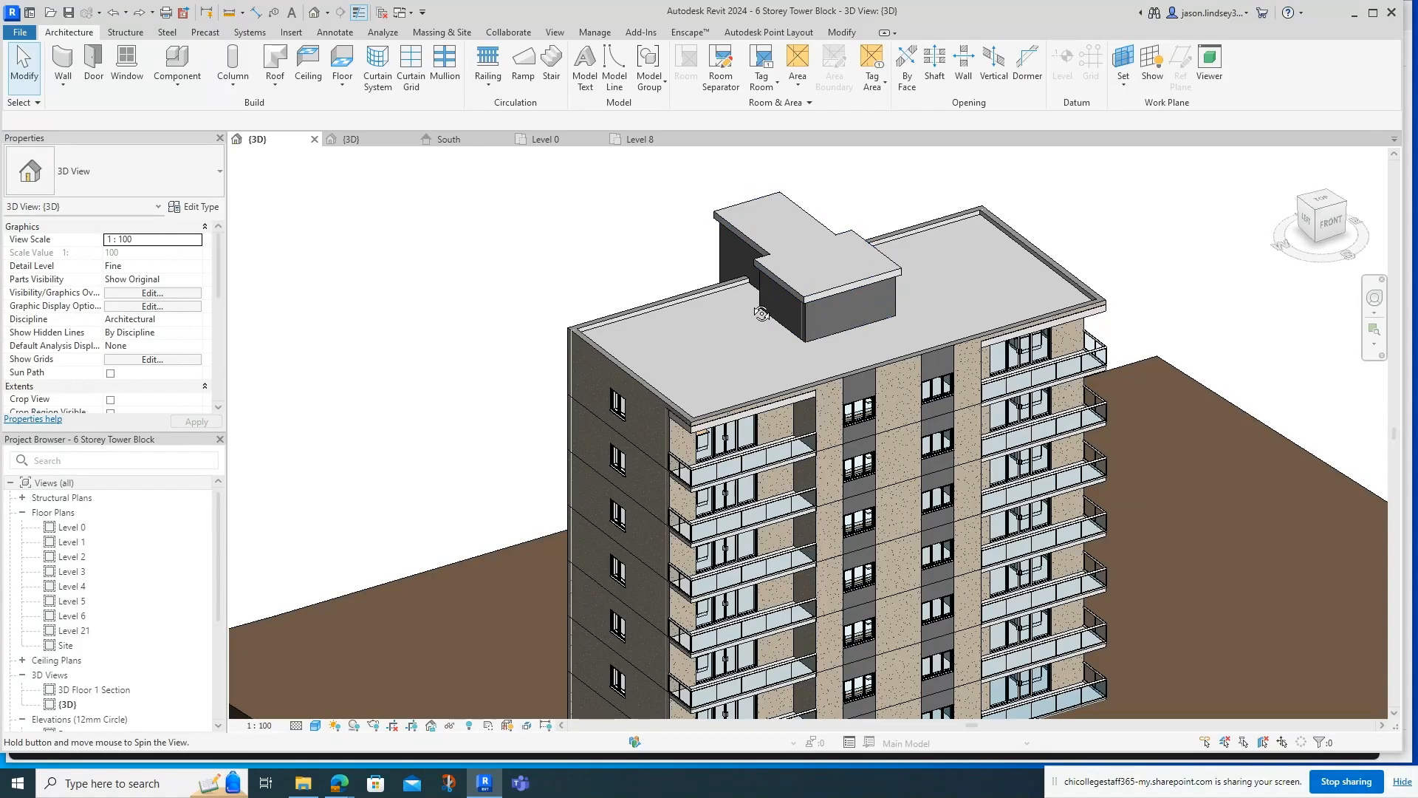
{"action": "middle_click_drag", "start_coordinate": [748, 308], "coordinate": [1042, 308], "text": "shift"}
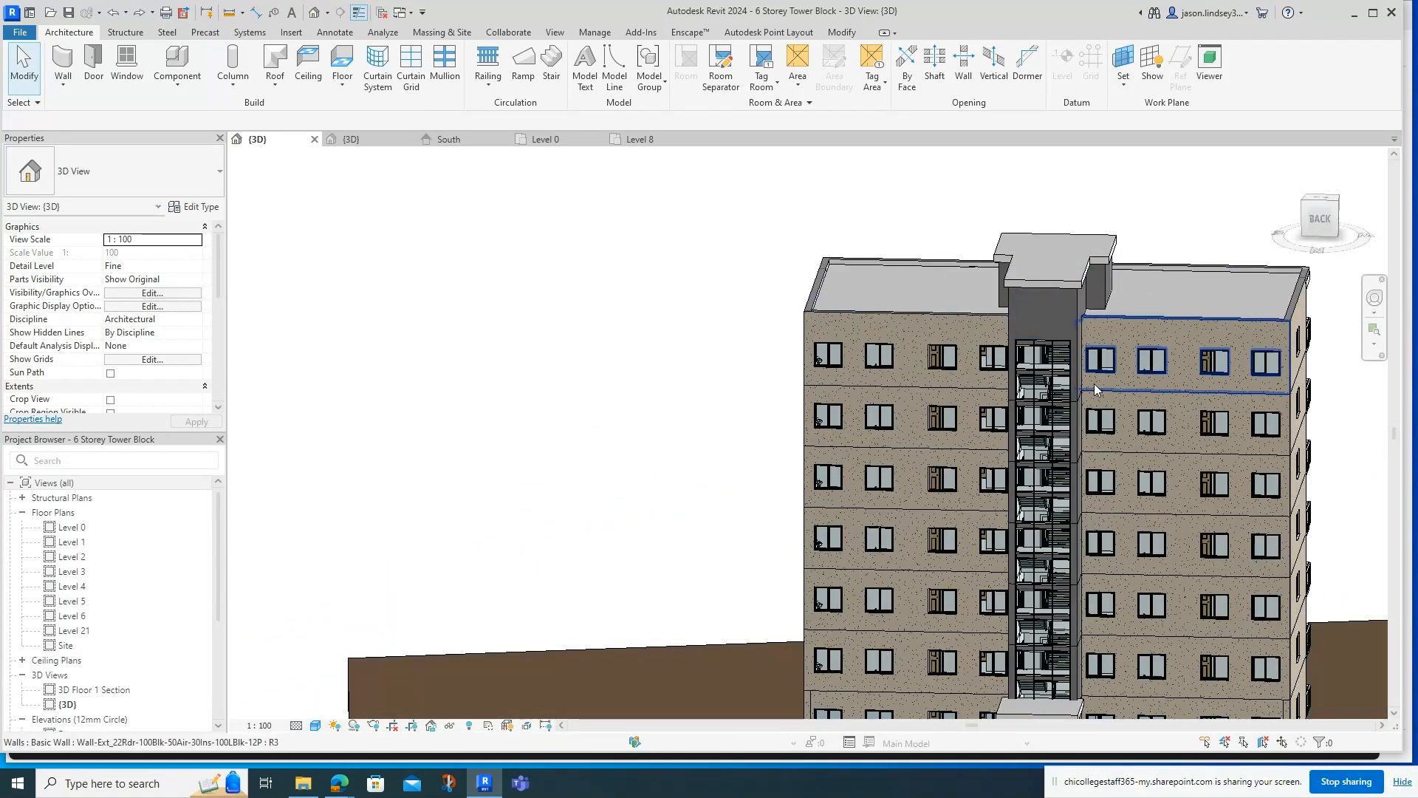
{"action": "middle_click_drag", "start_coordinate": [1093, 383], "coordinate": [844, 258]}
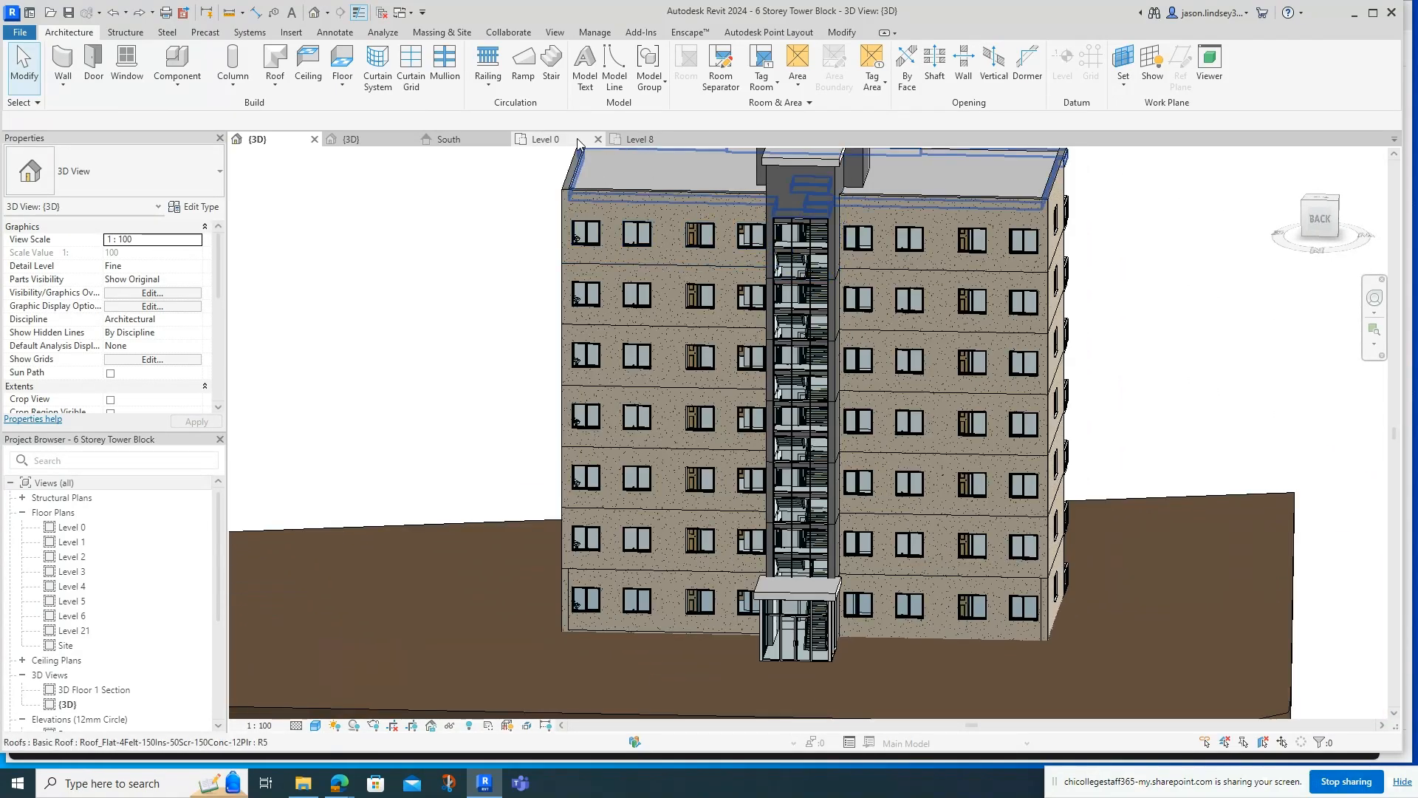
- Return to the Tower Block Video model and examine the top stair flight, the open stairwell and the rear base of the tower
{"action": "left_click", "coordinate": [366, 136]}
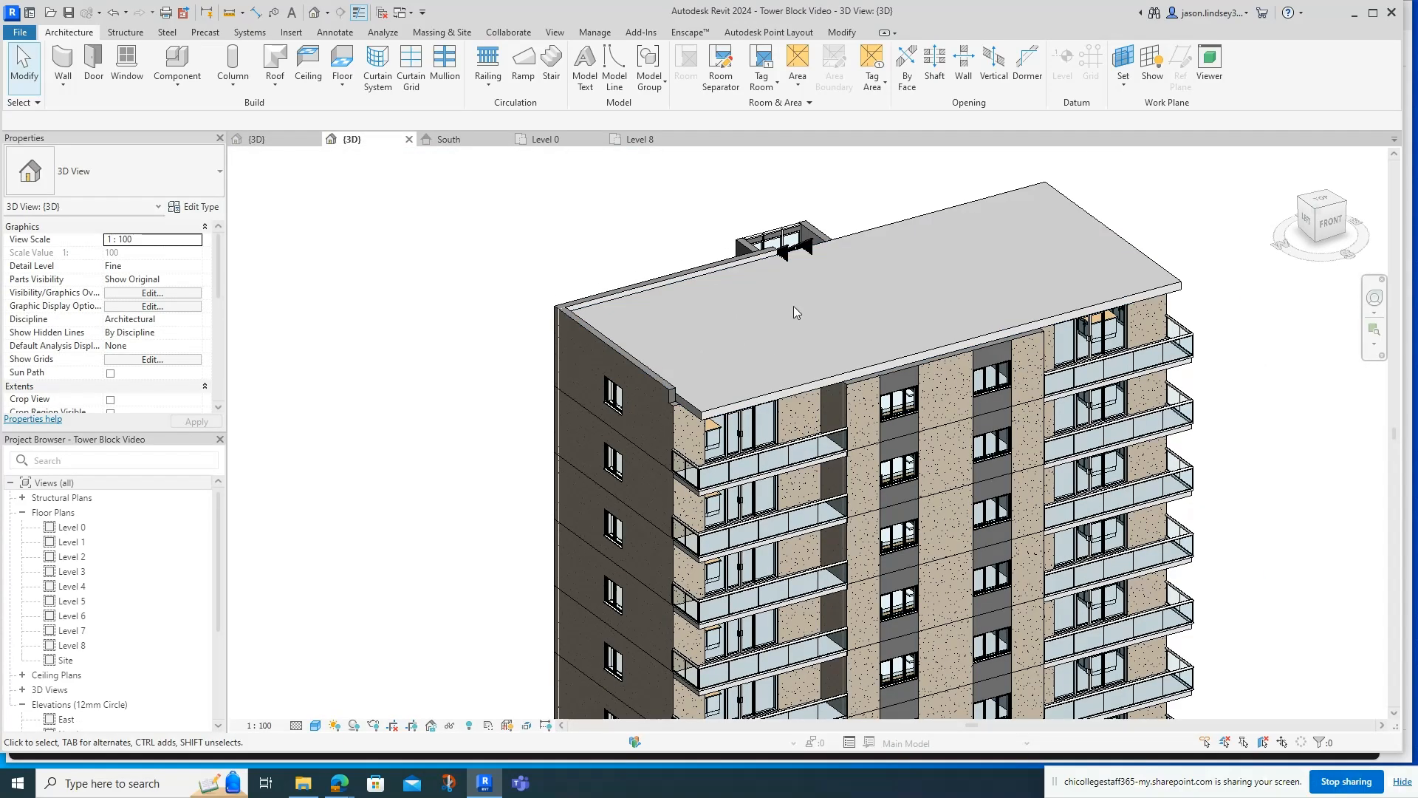
{"action": "middle_click_drag", "start_coordinate": [760, 369], "coordinate": [908, 496], "text": "shift"}
{"action": "left_click", "coordinate": [908, 495]}
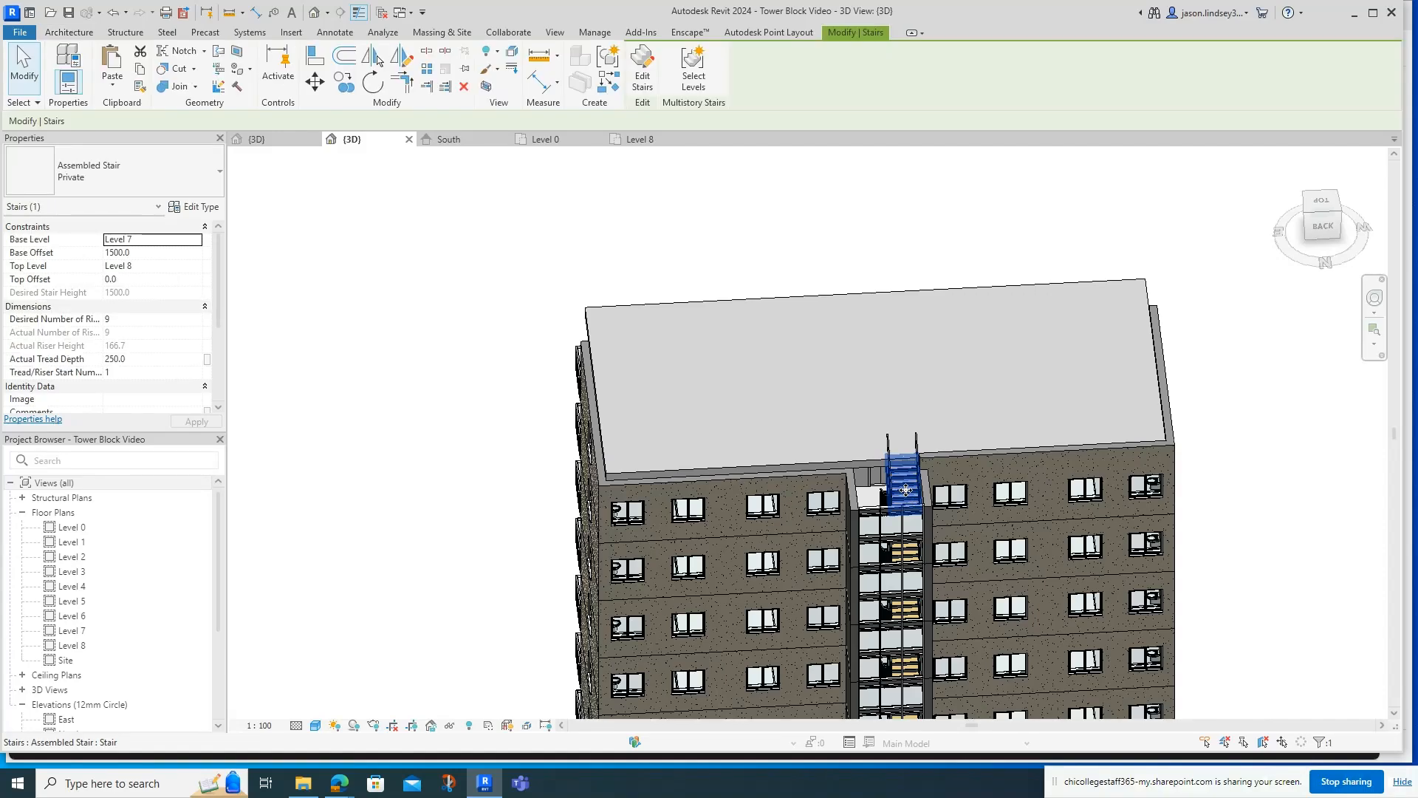
{"action": "key", "text": "Escape"}
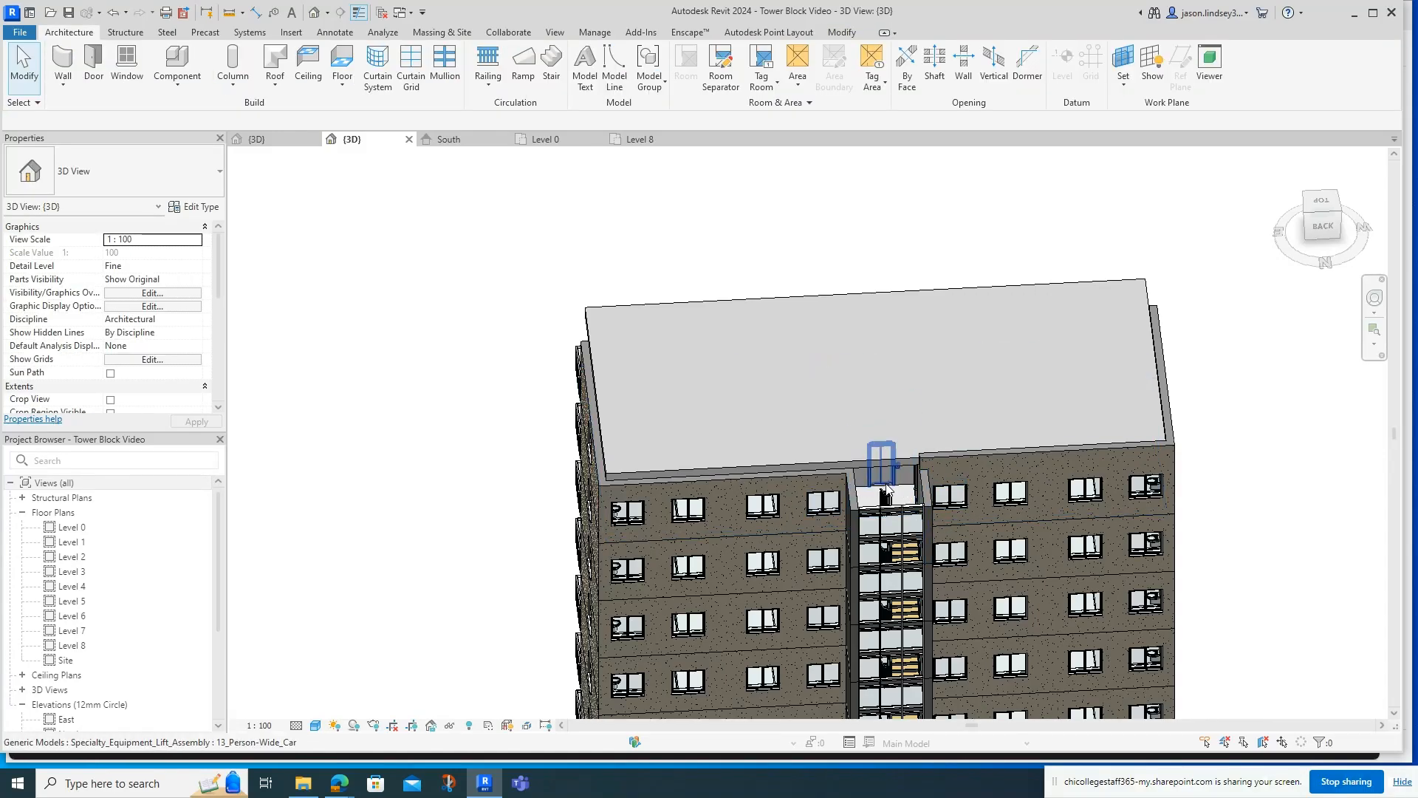
{"action": "middle_click_drag", "start_coordinate": [890, 489], "coordinate": [916, 404], "text": "shift"}
{"action": "middle_click_drag", "start_coordinate": [794, 399], "coordinate": [672, 545], "text": "shift"}
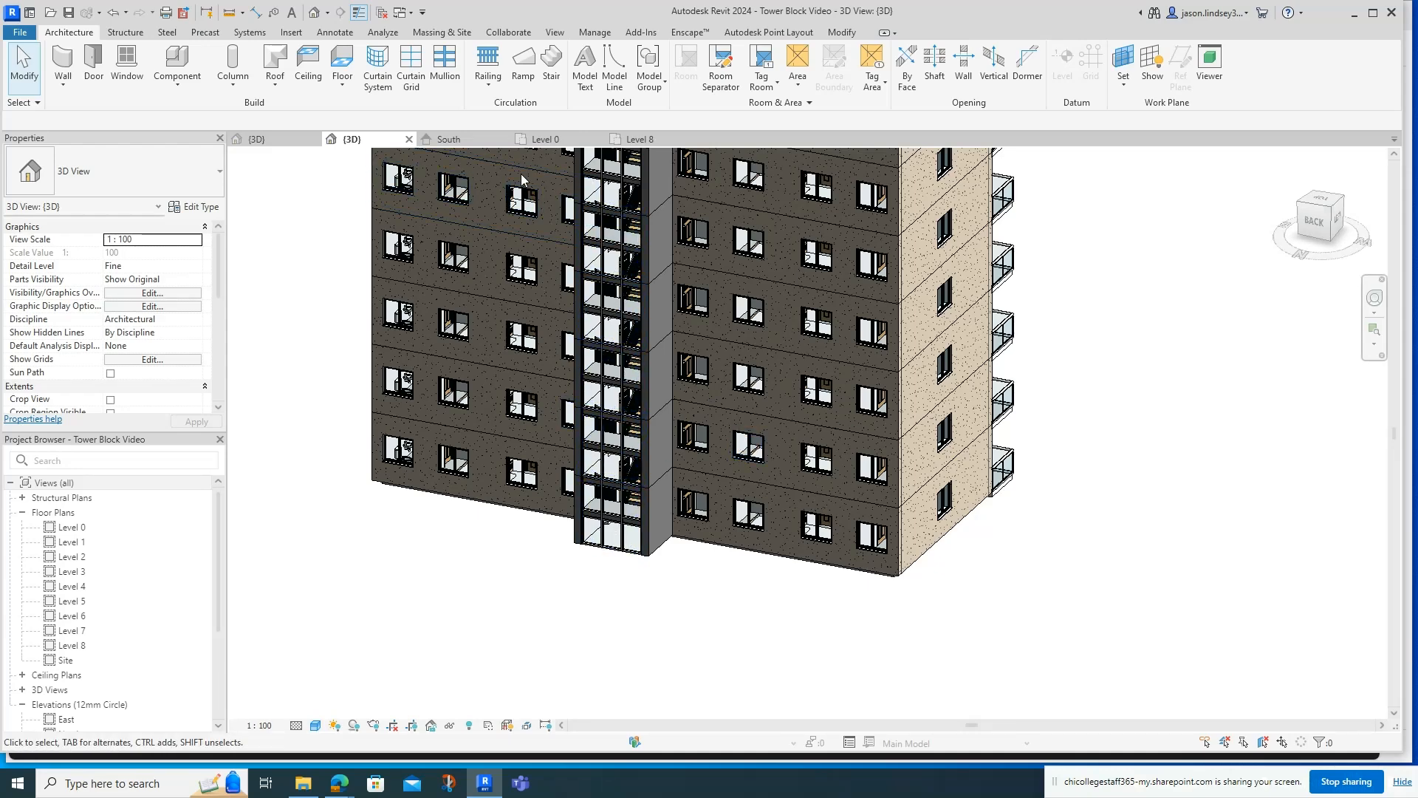
- Examine the rear entrance porch and overall exterior of the 6 Storey Tower Block model from several sides
{"action": "left_click", "coordinate": [275, 140]}
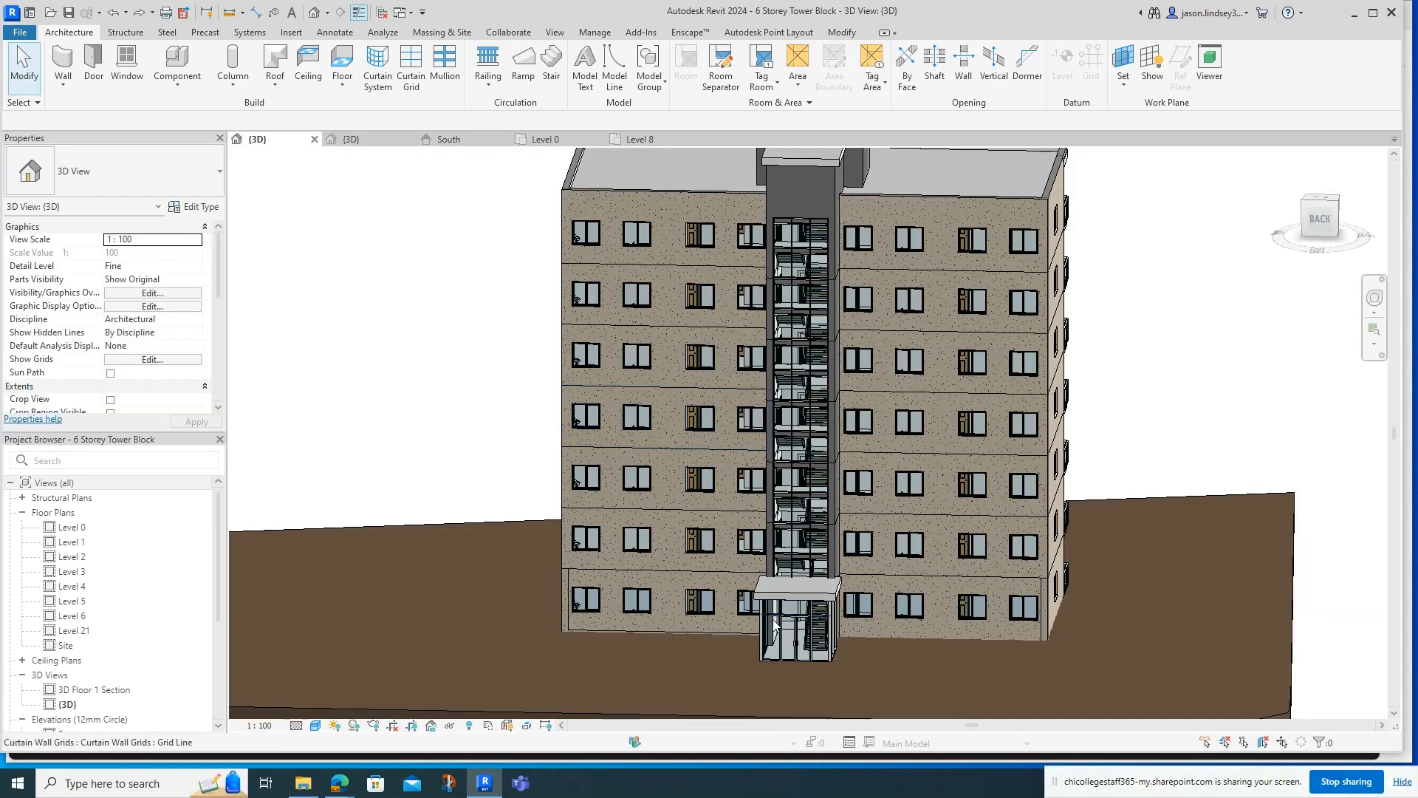
{"action": "middle_click_drag", "start_coordinate": [768, 610], "coordinate": [798, 561], "text": "shift"}
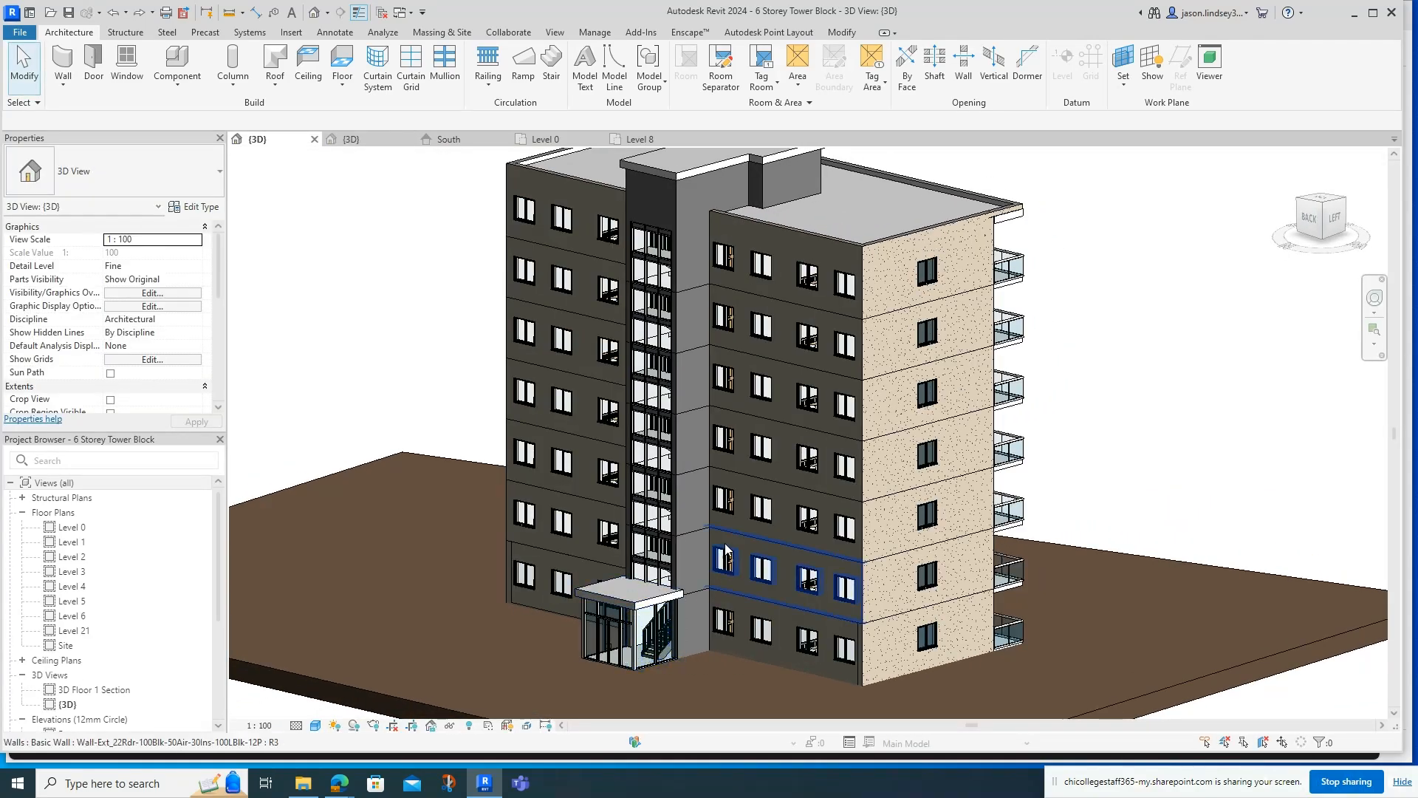
{"action": "middle_click_drag", "start_coordinate": [805, 510], "coordinate": [840, 498], "text": "shift"}
{"action": "scroll", "coordinate": [841, 499], "scroll_direction": "down", "scroll_amount": 1}
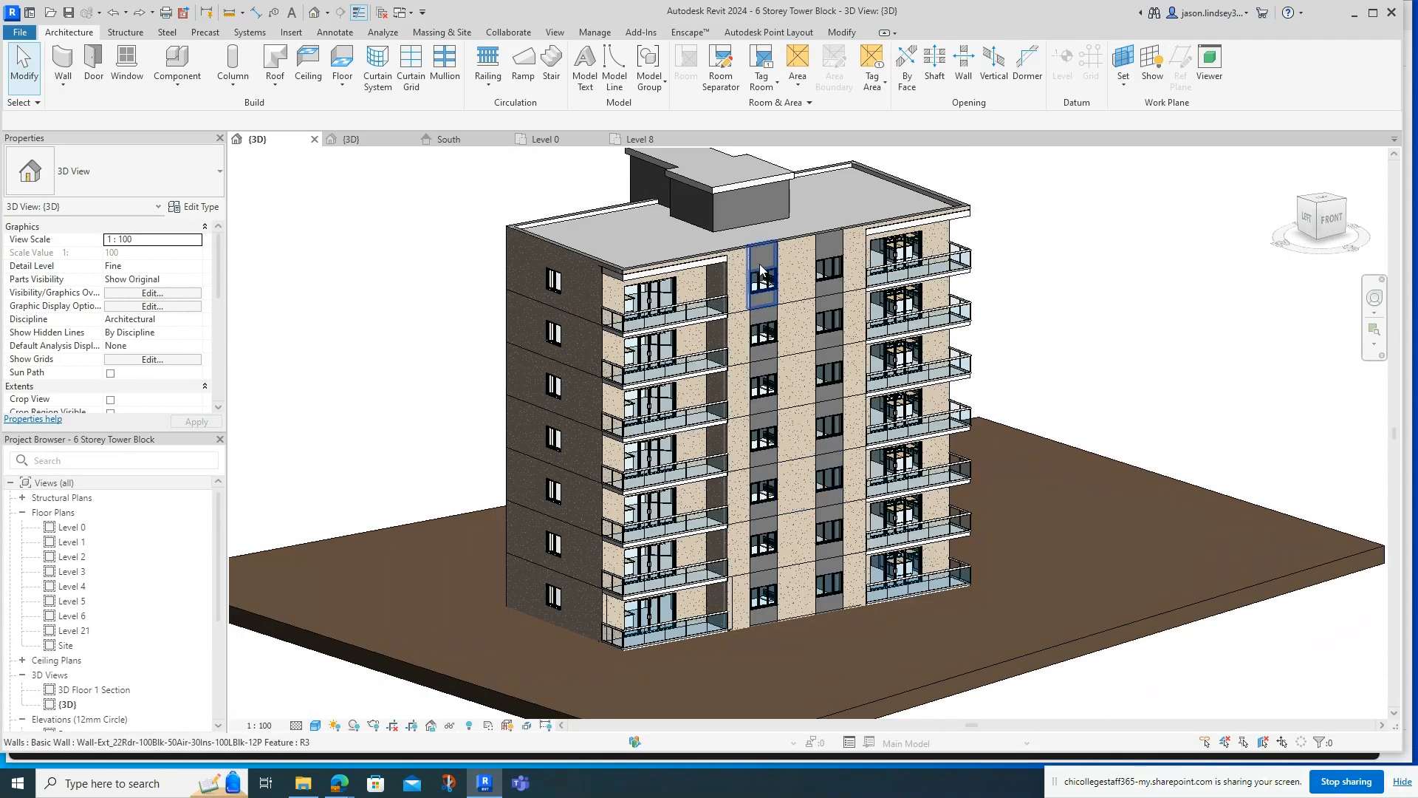